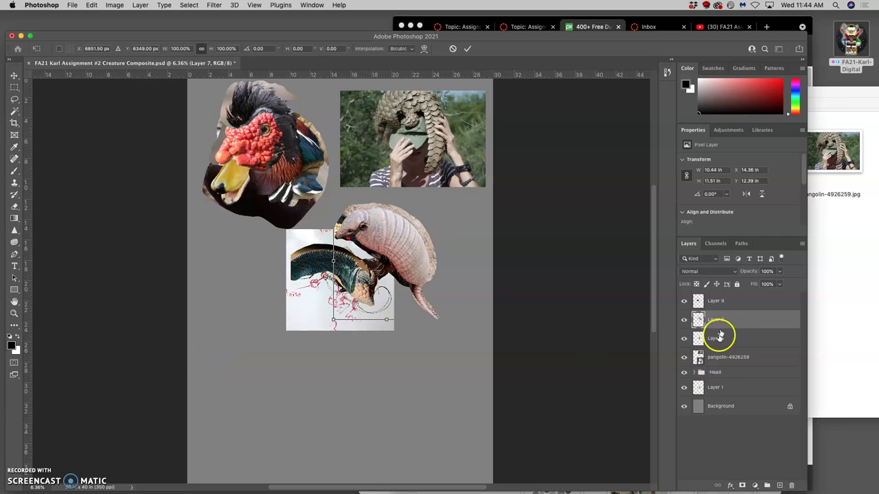
# - Commit the armadillo body's transform and move the chameleon piece on Layer 9 up over the armadillo's back
pyautogui.press('Return')
pyautogui.click(730, 304)
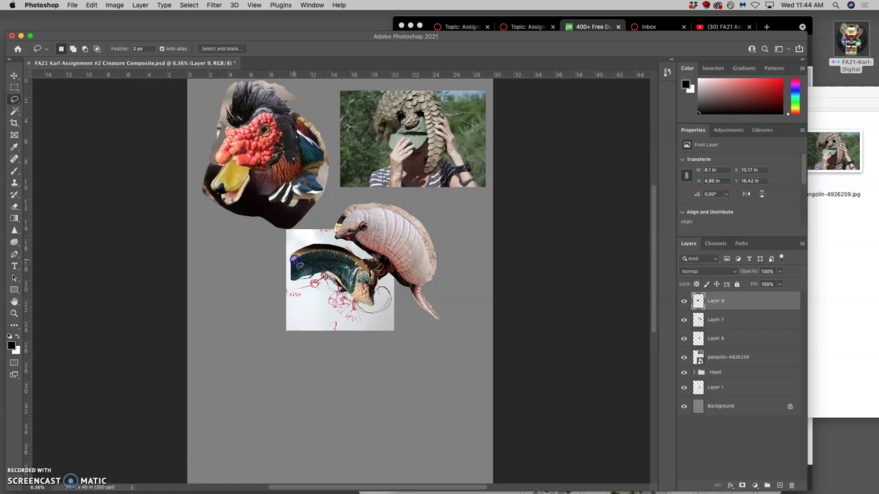
pyautogui.click(14, 75)
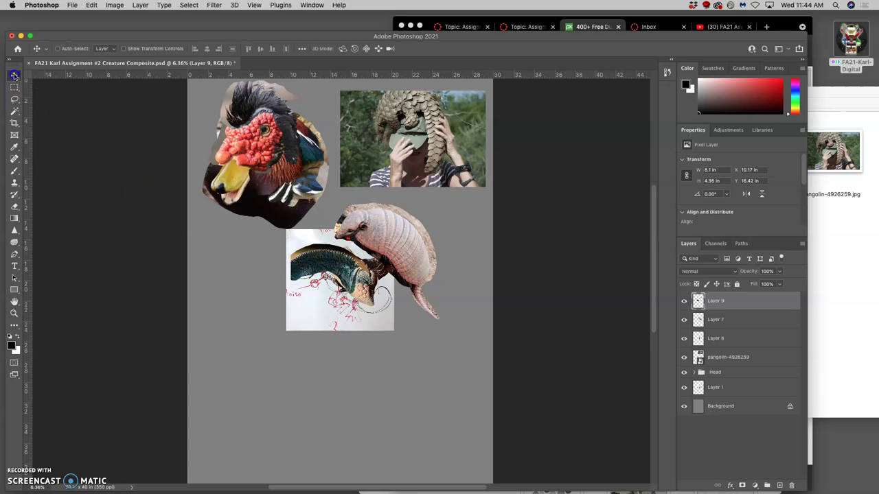
pyautogui.moveTo(322, 257); pyautogui.dragTo(386, 216)
pyautogui.press('super')
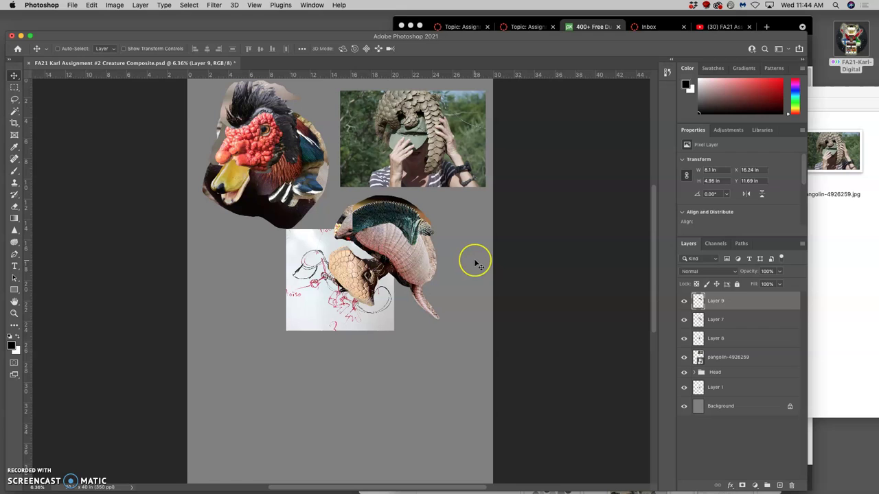
# - Enlarge, rotate and distort the chameleon piece to follow the curve of the armadillo's back, with its layer opacity at 100%
pyautogui.press('super+t')
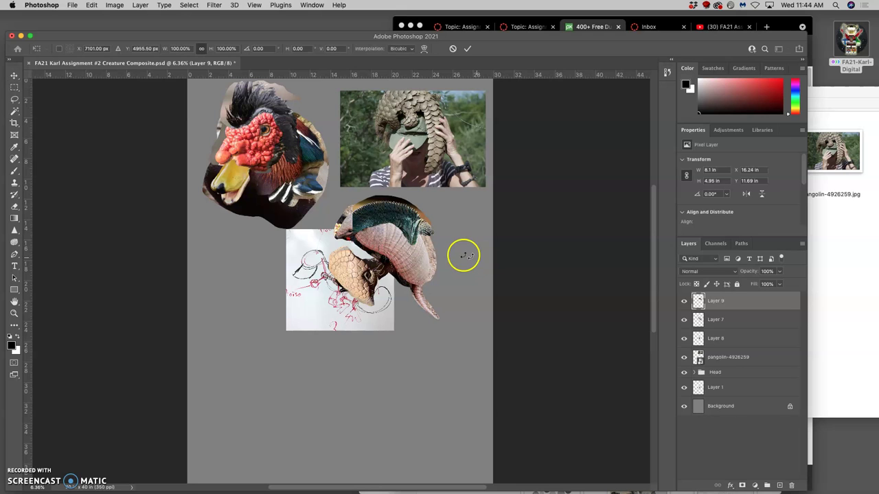
pyautogui.moveTo(442, 247); pyautogui.dragTo(463, 277)
pyautogui.rightClick(429, 257)
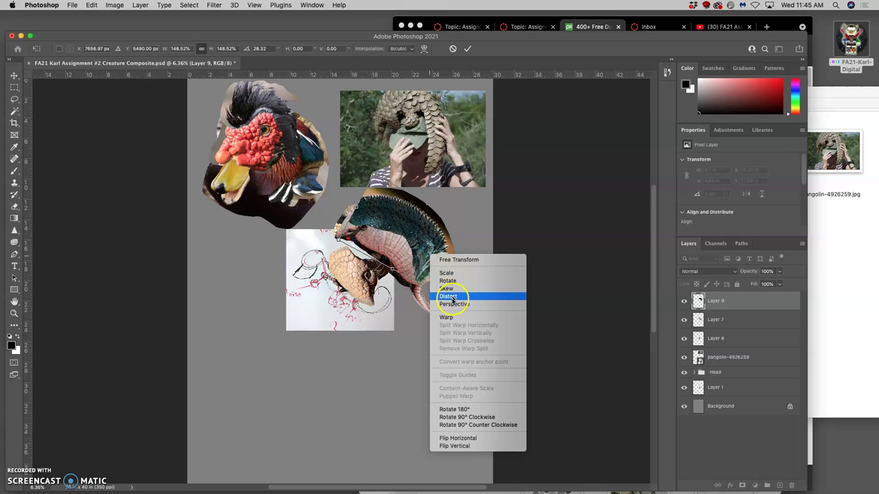
pyautogui.click(452, 298)
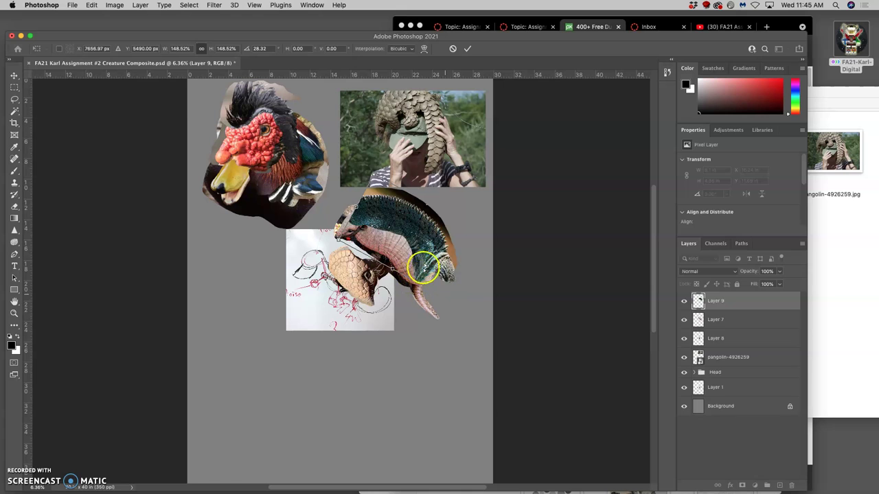
pyautogui.moveTo(338, 237); pyautogui.dragTo(378, 188)
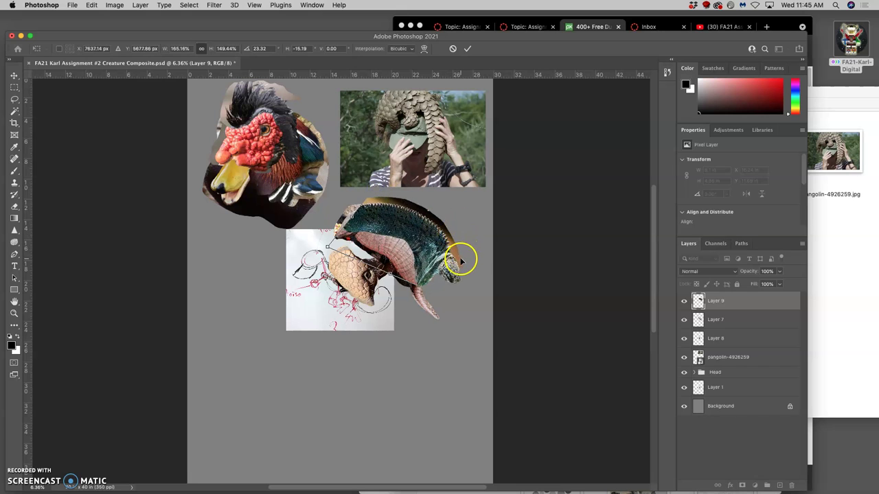
pyautogui.moveTo(460, 254)
pyautogui.mouseDown()
pyautogui.moveTo(502, 251)
pyautogui.moveTo(465, 260)
pyautogui.mouseUp()
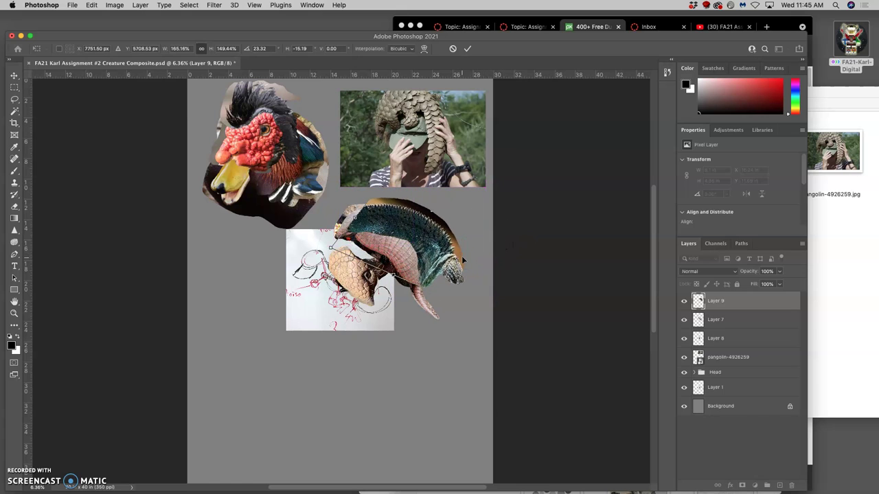
pyautogui.doubleClick(452, 252)
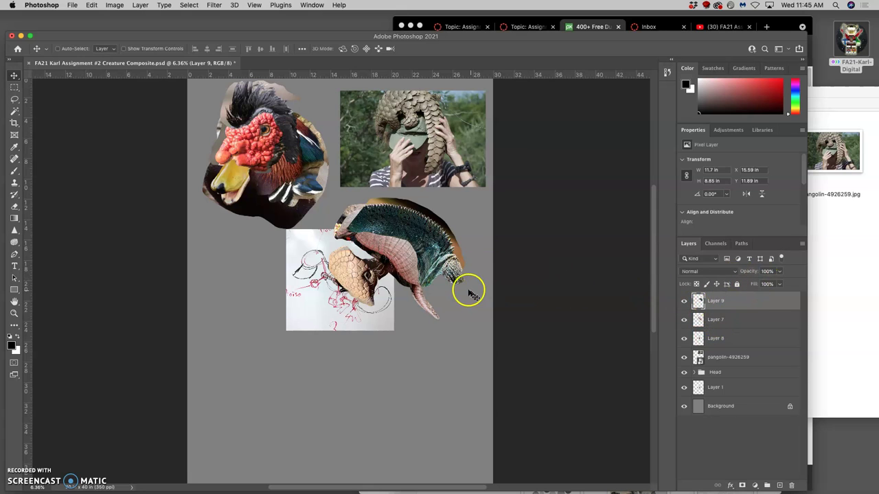
pyautogui.click(780, 272)
pyautogui.moveTo(770, 284); pyautogui.dragTo(795, 285)
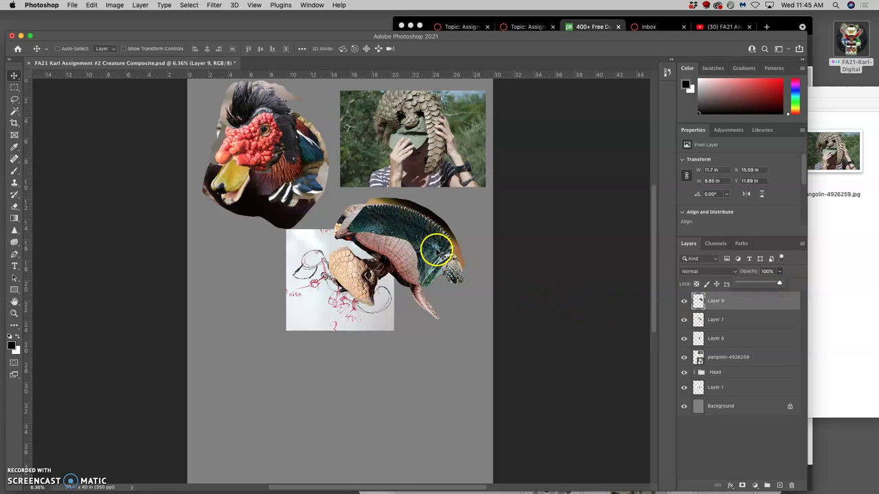
# - Group Layers 9, 7 and 8 together and delete the pangolin-4926259 layer
pyautogui.click(729, 338)
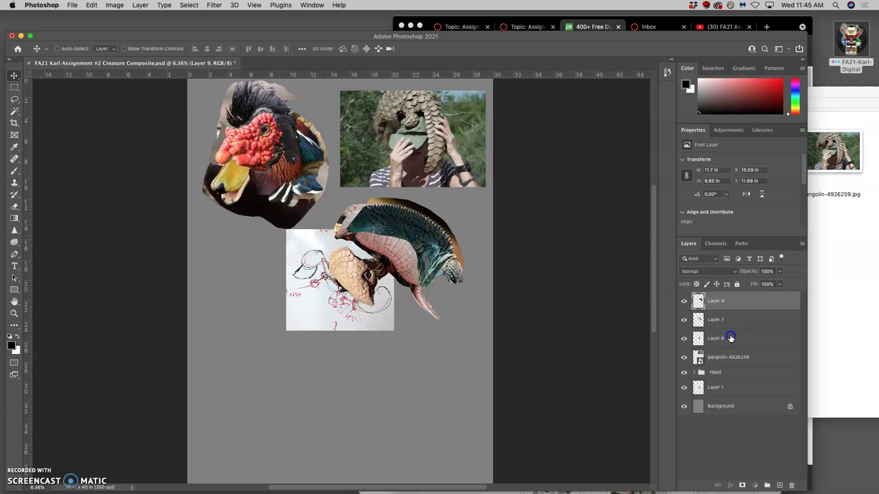
pyautogui.keyDown('shift'); pyautogui.click(730, 305); pyautogui.keyUp('shift')
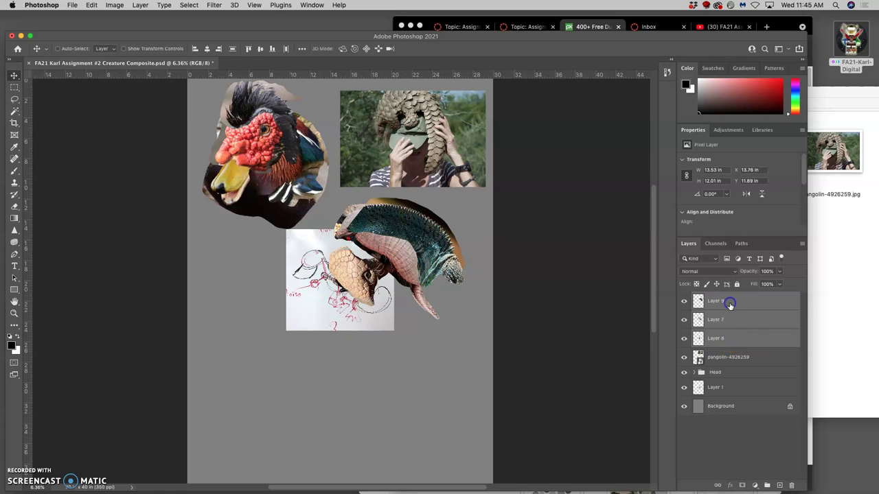
pyautogui.click(767, 486)
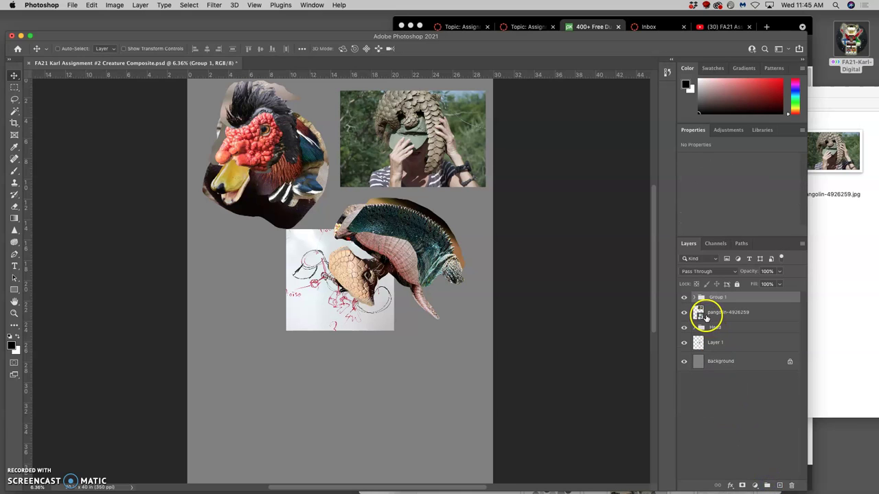
pyautogui.moveTo(721, 314); pyautogui.dragTo(792, 486)
# - Rename the new group as Body and move it up beside the duck head, clear of the sketch
pyautogui.doubleClick(717, 297)
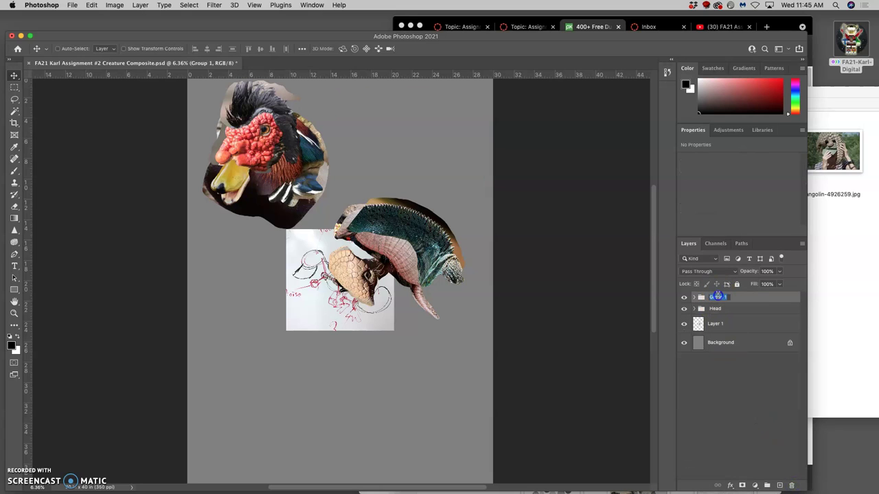
pyautogui.write('Body')
pyautogui.press('Return')
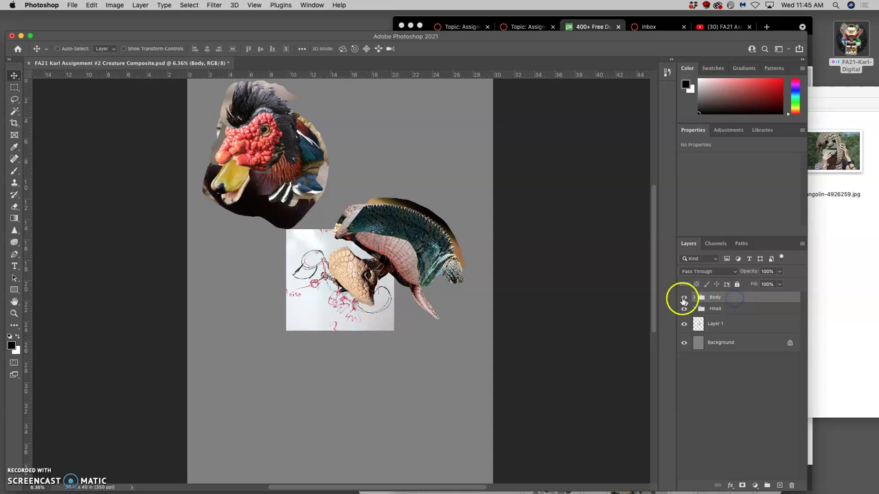
pyautogui.moveTo(401, 255); pyautogui.dragTo(417, 161)
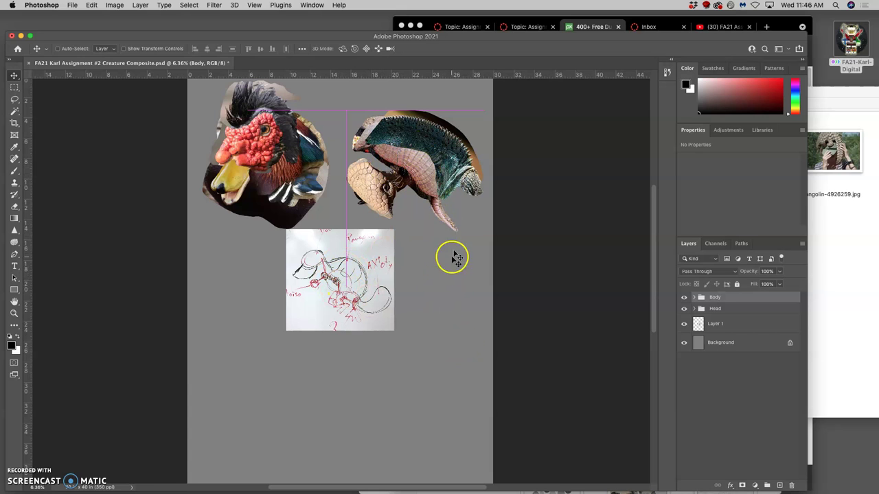
# - Switch to Finder, place eagle-3161959.jpg from the arms folder into the Photoshop composite, and flip it horizontally
pyautogui.click(839, 218)
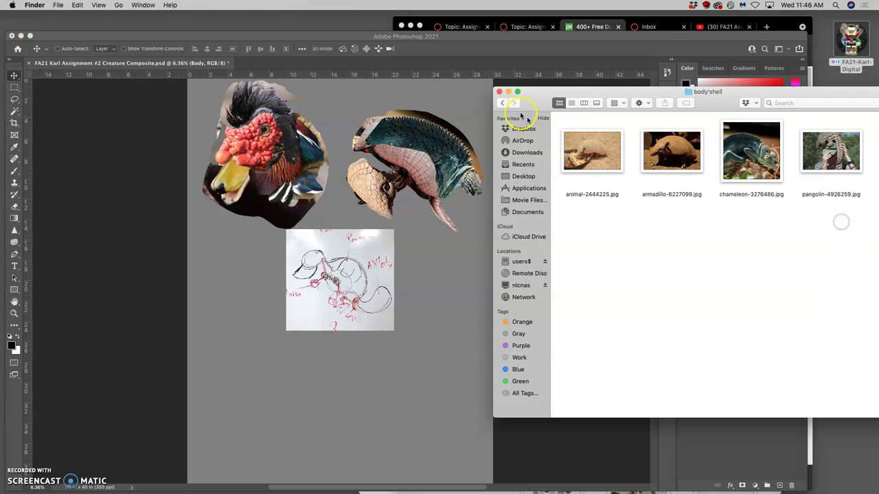
pyautogui.click(502, 103)
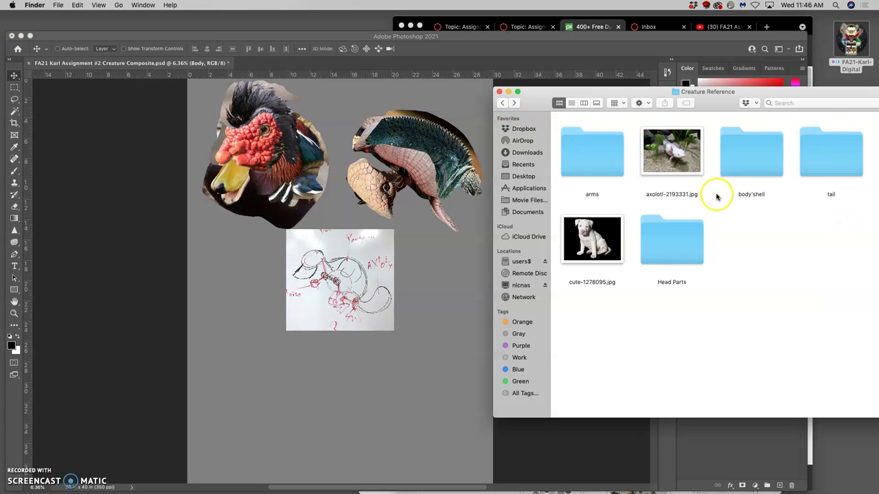
pyautogui.doubleClick(610, 170)
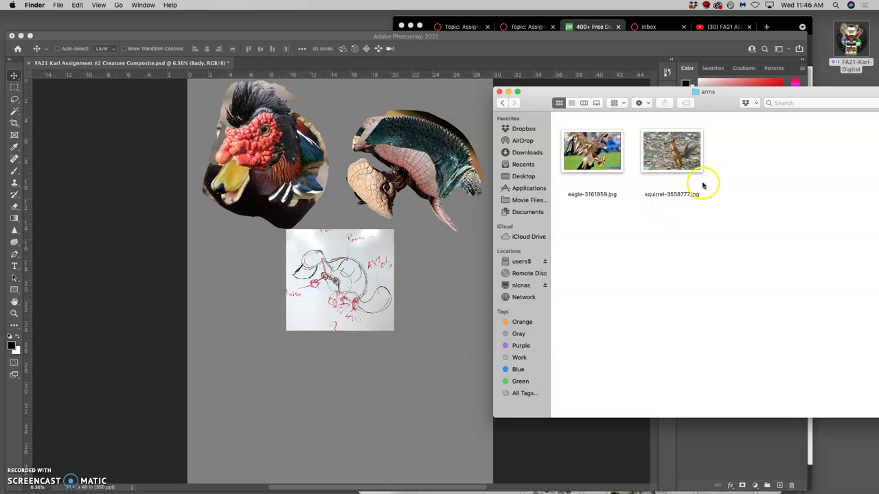
pyautogui.click(607, 159)
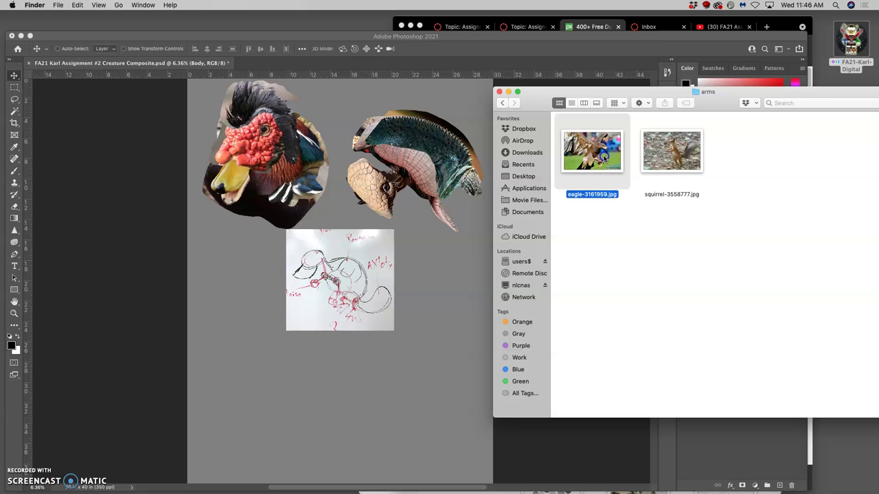
pyautogui.moveTo(604, 157); pyautogui.dragTo(351, 306)
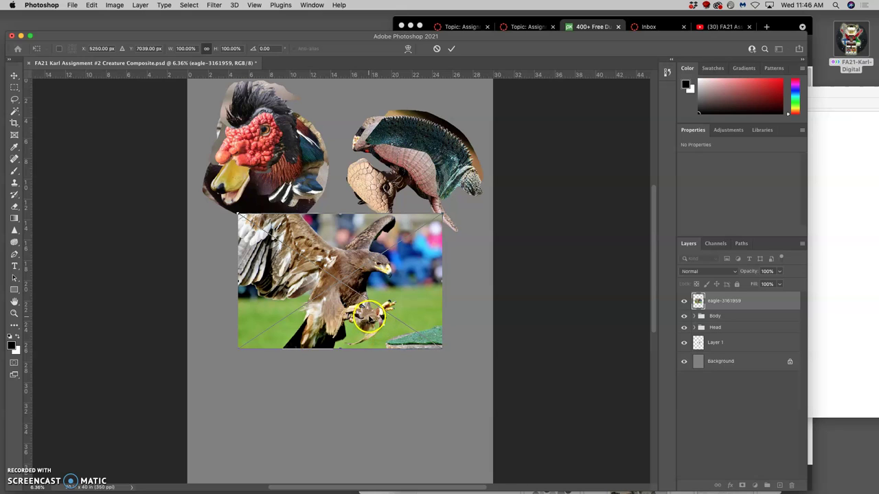
pyautogui.rightClick(350, 298)
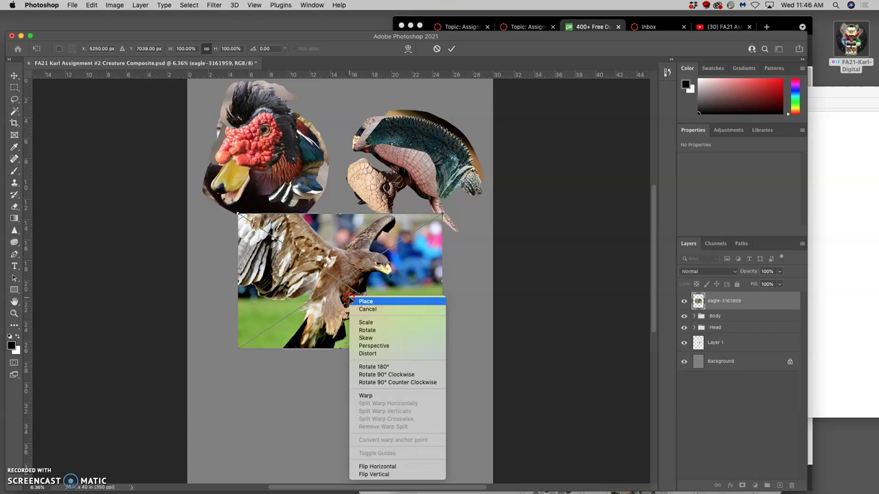
pyautogui.click(395, 467)
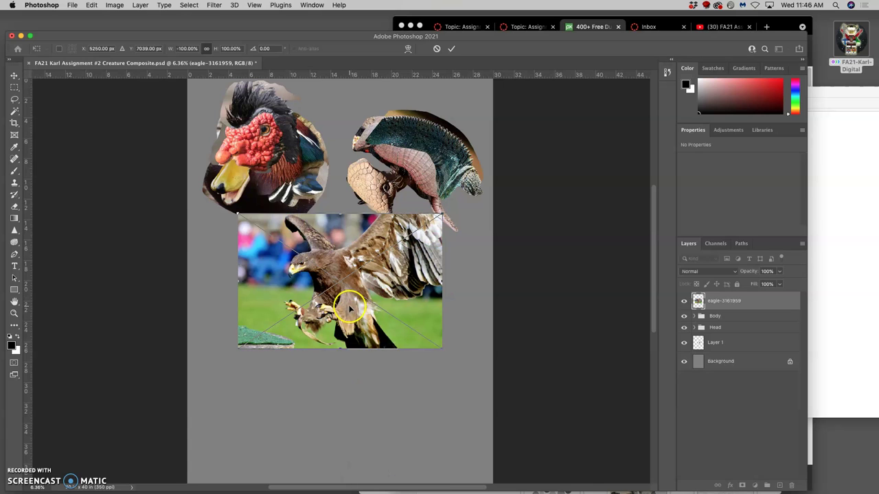
# - Confirm the eagle placement and lasso loosely around the eagle's legs and talons
pyautogui.scroll(6, 289, 280)
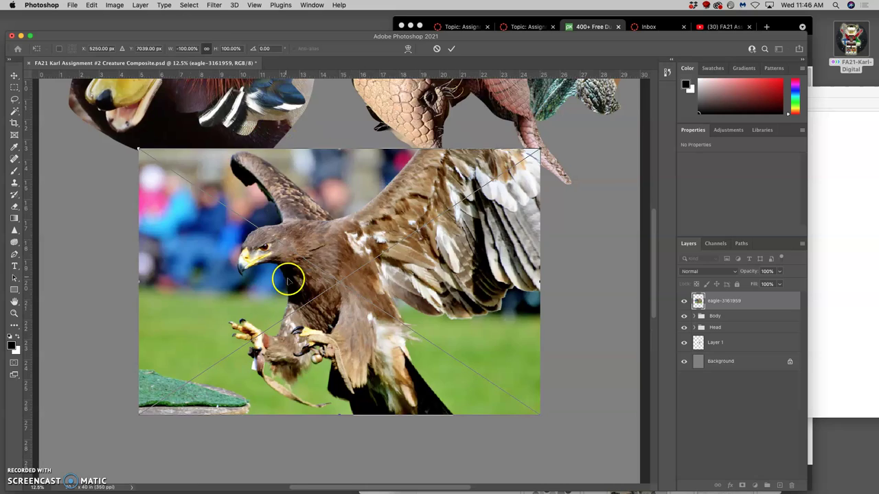
pyautogui.scroll(-2, 334, 310)
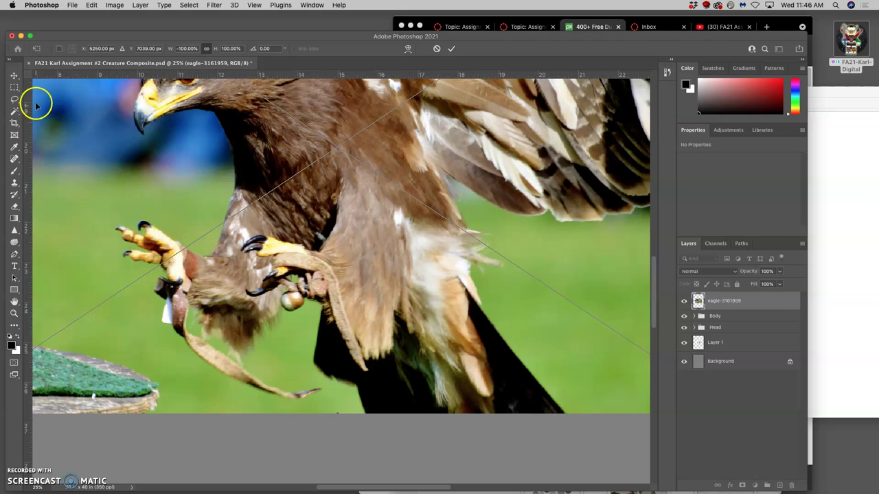
pyautogui.click(15, 101)
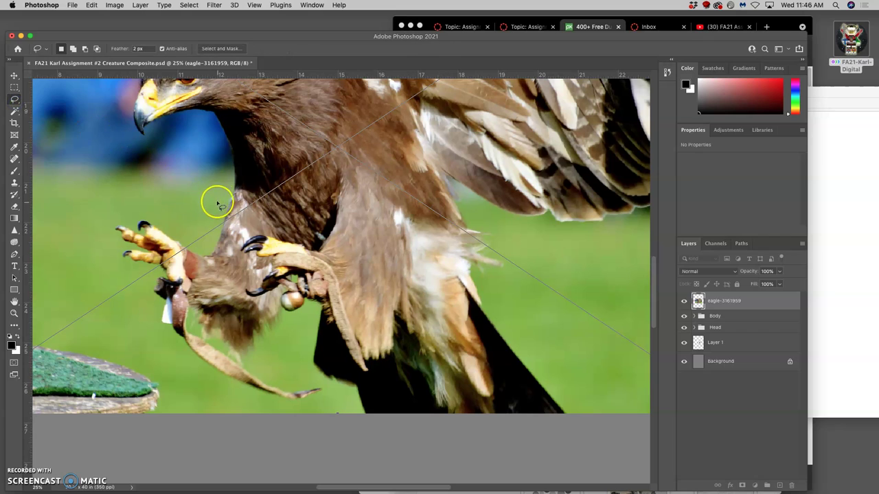
pyautogui.press('Return')
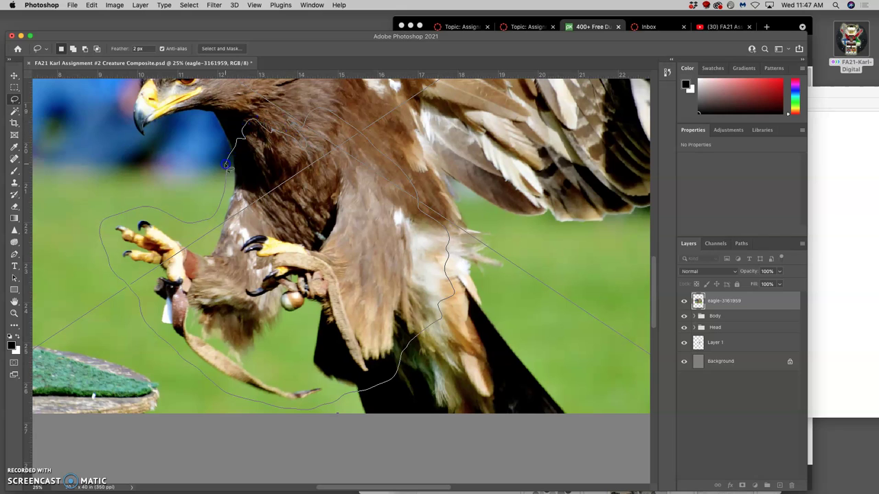
pyautogui.doubleClick(263, 197)
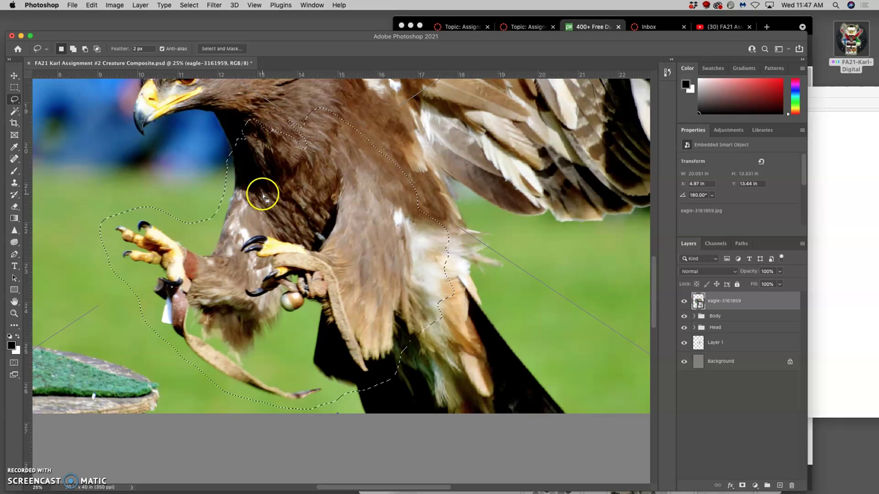
# - Copy the selected eagle legs to a new layer and delete the eagle-3161959 layer
pyautogui.press('super+j')
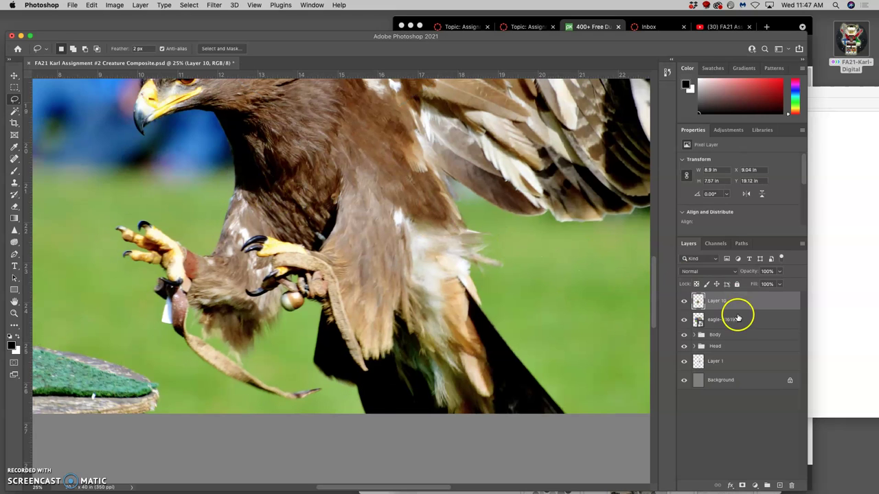
pyautogui.click(738, 317)
pyautogui.press('BackSpace')
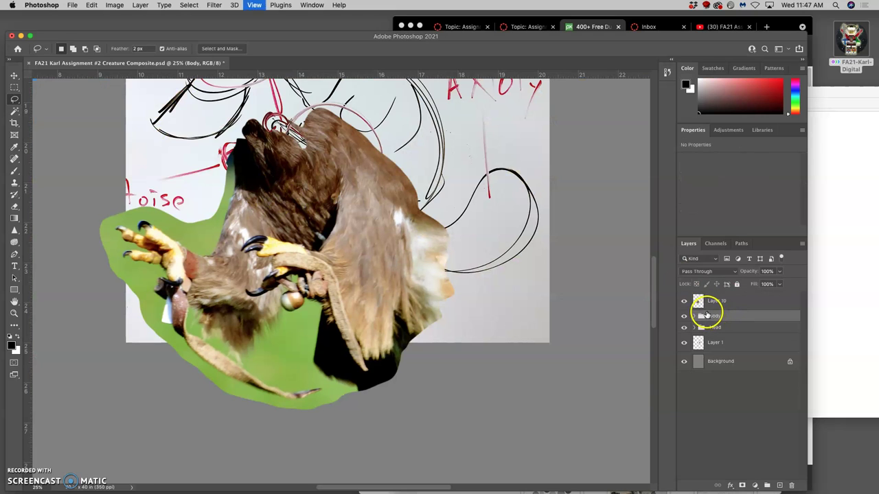
# - Undo the accidental move of the Body group and move the eagle legs on Layer 10 beside the sketch's lower left
pyautogui.hotkey('ctrl', '-')
pyautogui.hotkey('ctrl', '-')
pyautogui.hotkey('ctrl', '-')
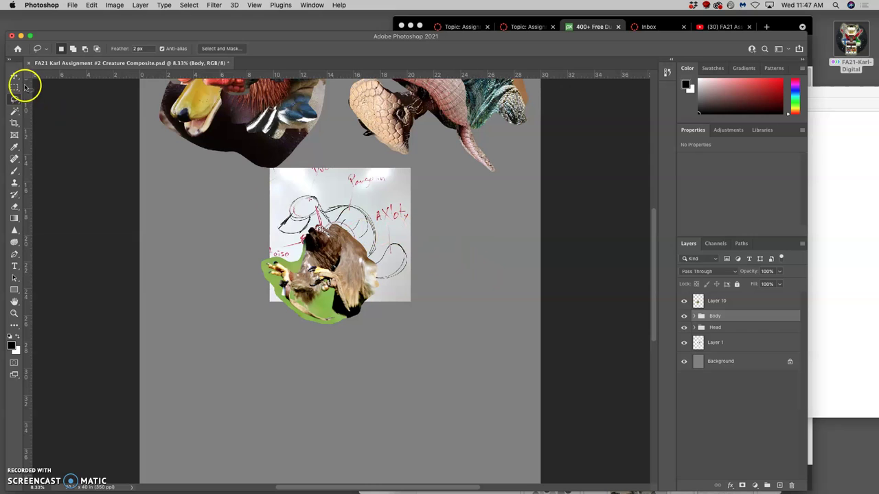
pyautogui.click(15, 76)
pyautogui.moveTo(358, 274); pyautogui.dragTo(213, 308)
pyautogui.press('super+z')
pyautogui.click(730, 301)
# - Switch to Finder and place squirrel-3558777.jpg from the arms folder into the Photoshop composite
pyautogui.click(824, 226)
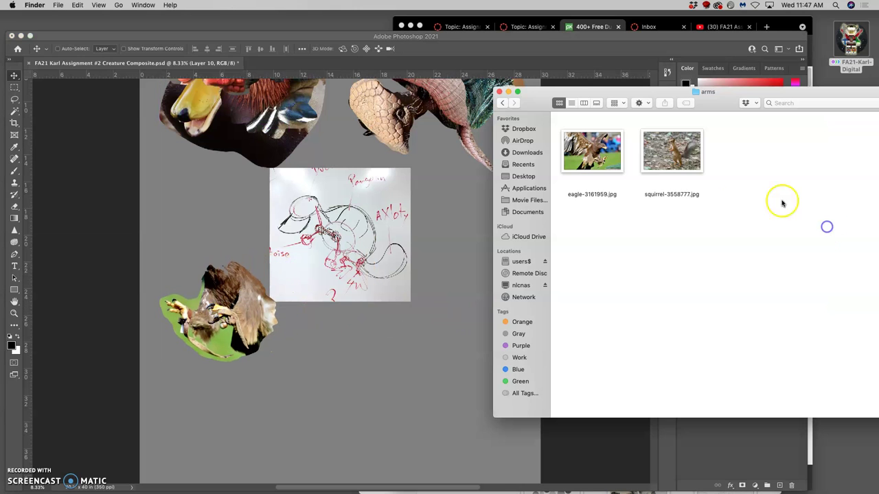
pyautogui.moveTo(672, 151); pyautogui.dragTo(392, 294)
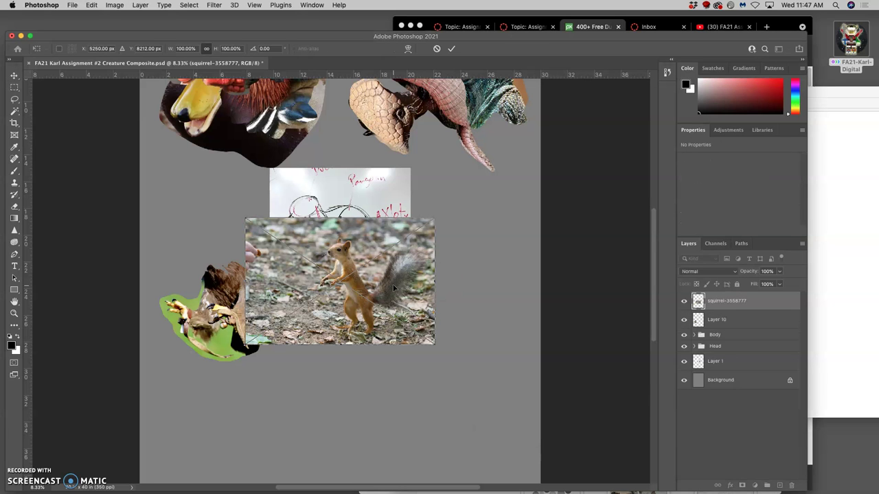
pyautogui.press('Escape')
pyautogui.press('super+equal')
pyautogui.press('super+equal')
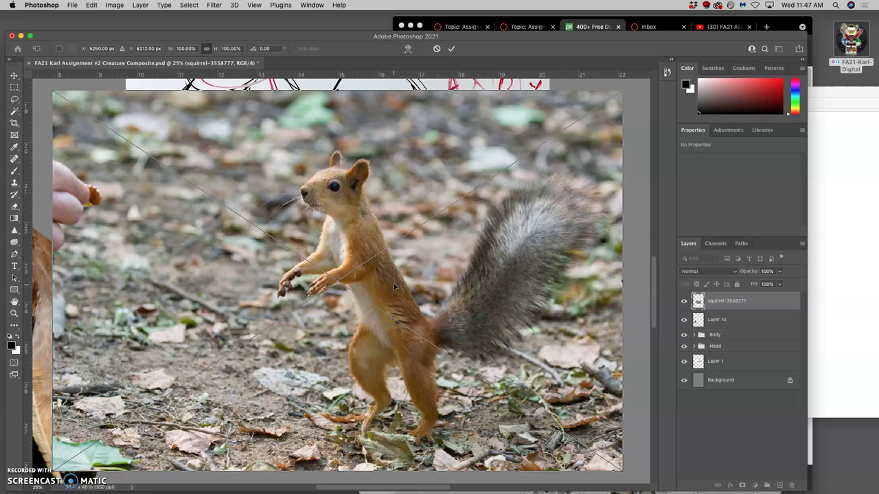
pyautogui.scroll(-1, 403, 282)
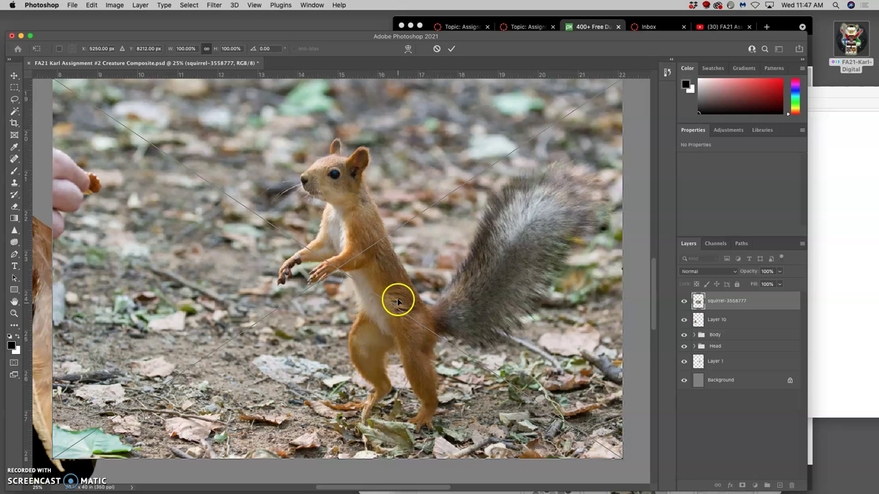
pyautogui.press('super+minus')
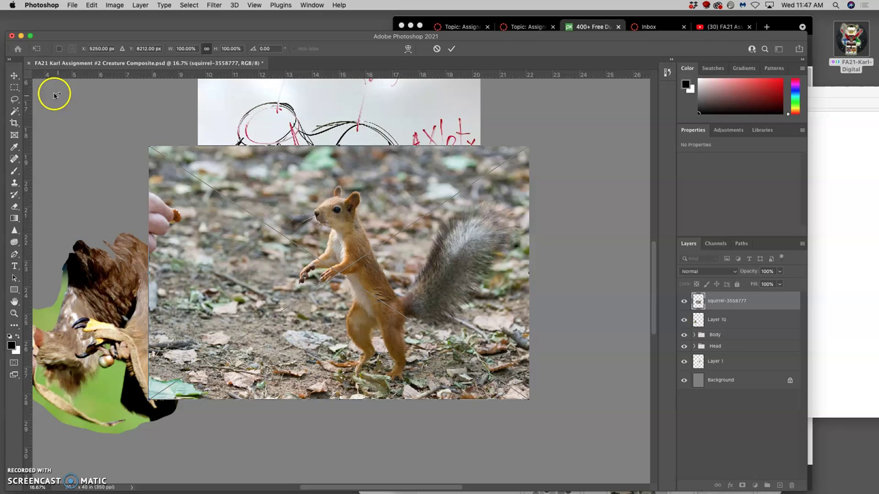
# - Confirm the squirrel placement and lasso loosely around the squirrel's body, limbs and tail, leaving out the head
pyautogui.click(14, 99)
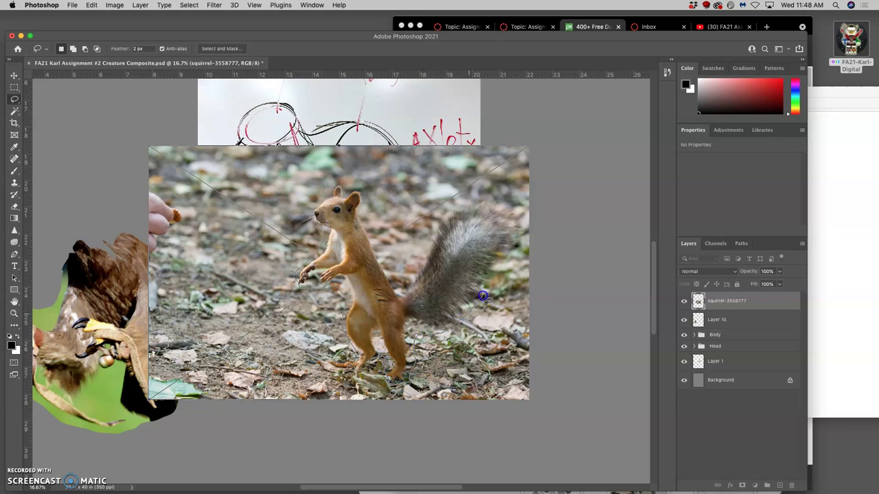
pyautogui.moveTo(516, 247)
pyautogui.mouseDown()
pyautogui.moveTo(521, 215)
pyautogui.moveTo(492, 194)
pyautogui.moveTo(455, 207)
pyautogui.moveTo(420, 248)
pyautogui.mouseUp()
pyautogui.moveTo(330, 240); pyautogui.dragTo(334, 240)
# - Copy the selected headless squirrel to a new layer and delete the squirrel-3558777 layer
pyautogui.press('super+j')
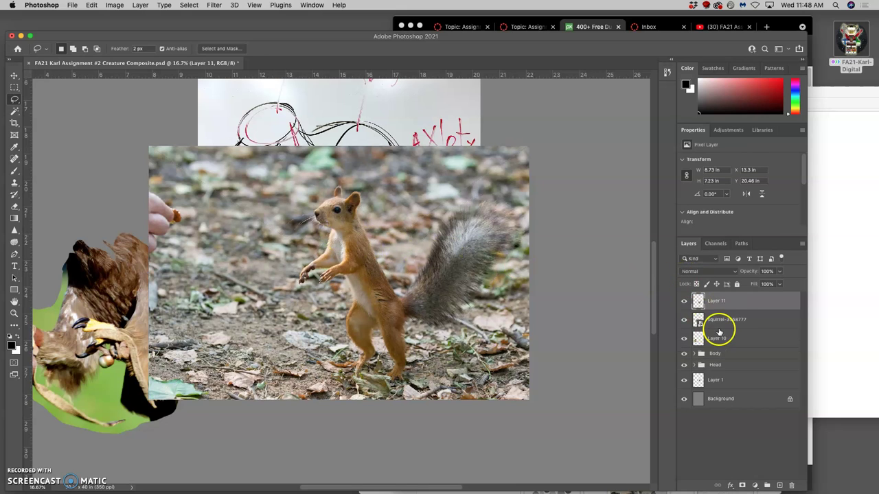
pyautogui.click(718, 320)
pyautogui.press('BackSpace')
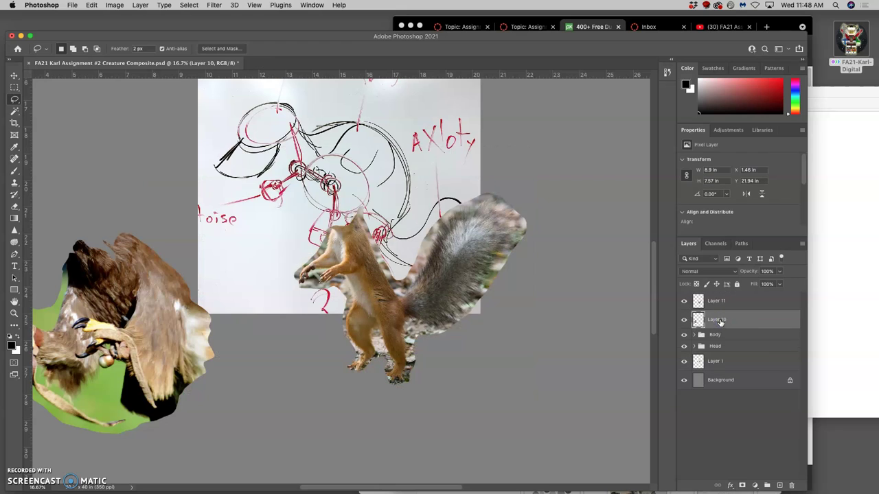
# - Shift the eagle legs on Layer 10 slightly upward and move the squirrel cutout on Layer 11 over the sketched body
pyautogui.click(14, 74)
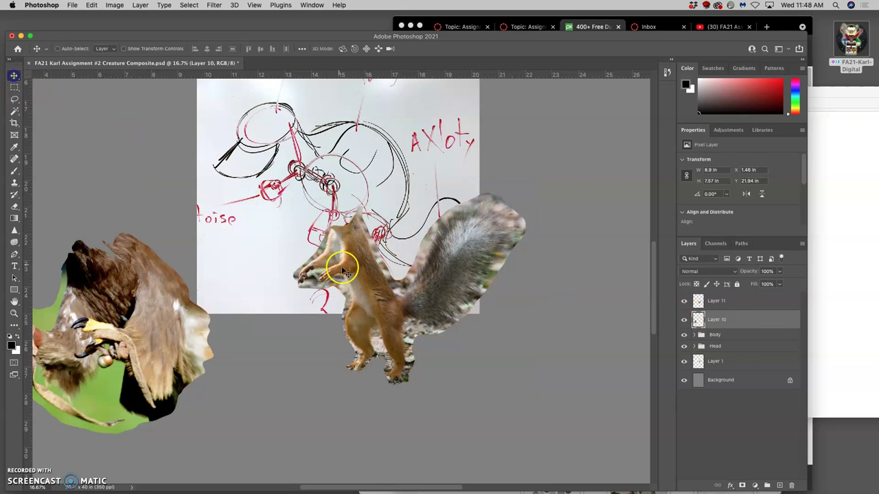
pyautogui.moveTo(344, 271); pyautogui.dragTo(369, 256)
pyautogui.click(718, 321)
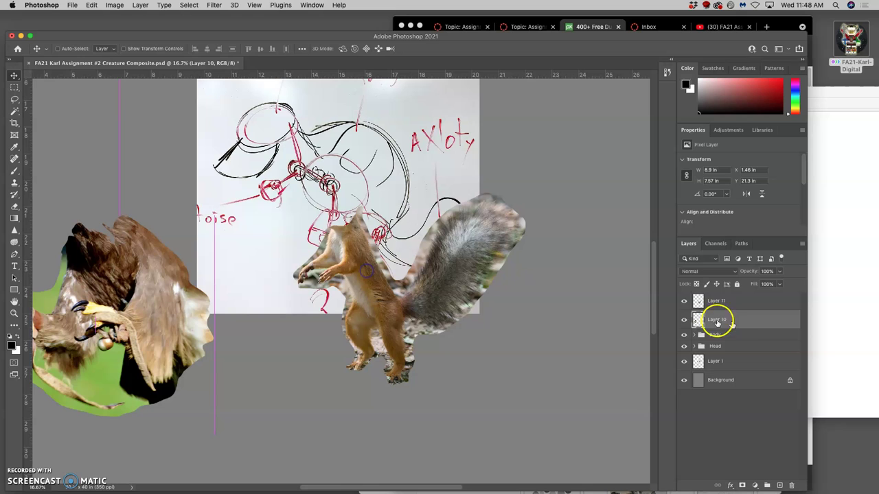
pyautogui.click(752, 302)
pyautogui.moveTo(381, 306); pyautogui.dragTo(357, 220)
# - Warp the squirrel cutout on Layer 11, pulling its chest and arms left and down to follow the sketch's pose, and apply it
pyautogui.press('super+t')
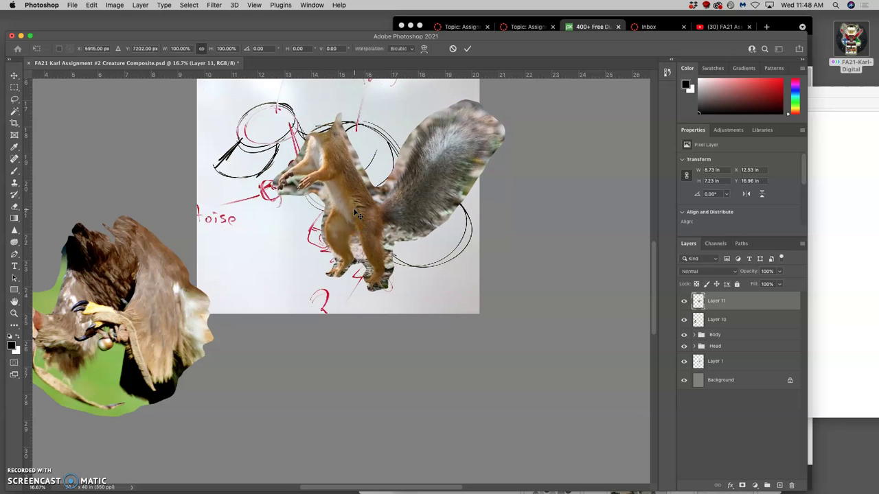
pyautogui.rightClick(357, 200)
pyautogui.click(376, 263)
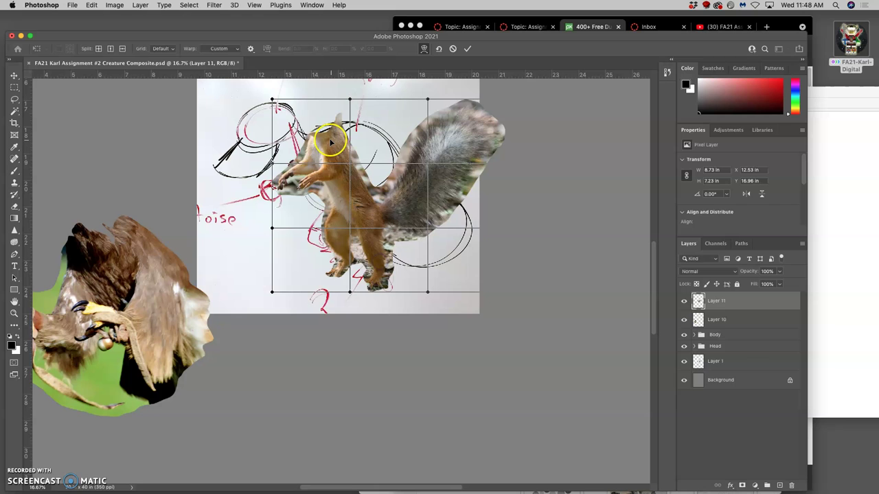
pyautogui.moveTo(318, 136); pyautogui.dragTo(306, 159)
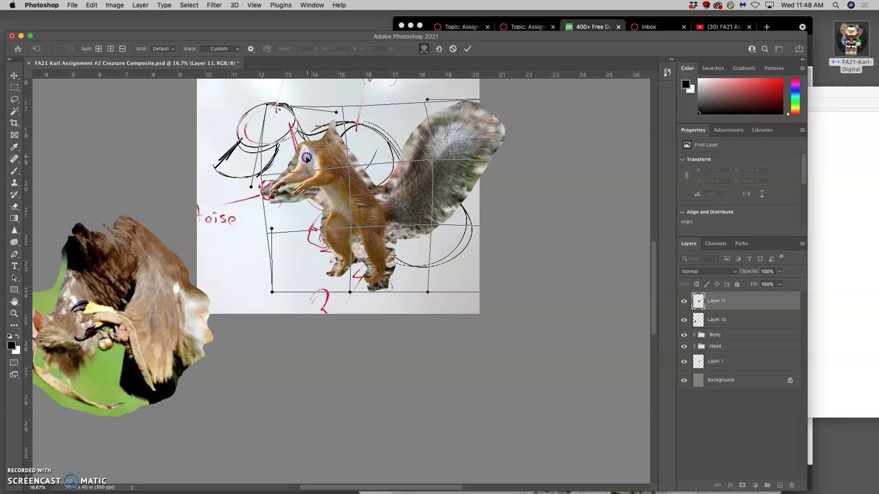
pyautogui.moveTo(334, 124); pyautogui.dragTo(279, 122)
pyautogui.moveTo(380, 171); pyautogui.dragTo(386, 163)
pyautogui.moveTo(301, 199); pyautogui.dragTo(288, 206)
pyautogui.moveTo(318, 278); pyautogui.dragTo(313, 276)
pyautogui.moveTo(378, 278); pyautogui.dragTo(382, 283)
pyautogui.moveTo(374, 177); pyautogui.dragTo(342, 171)
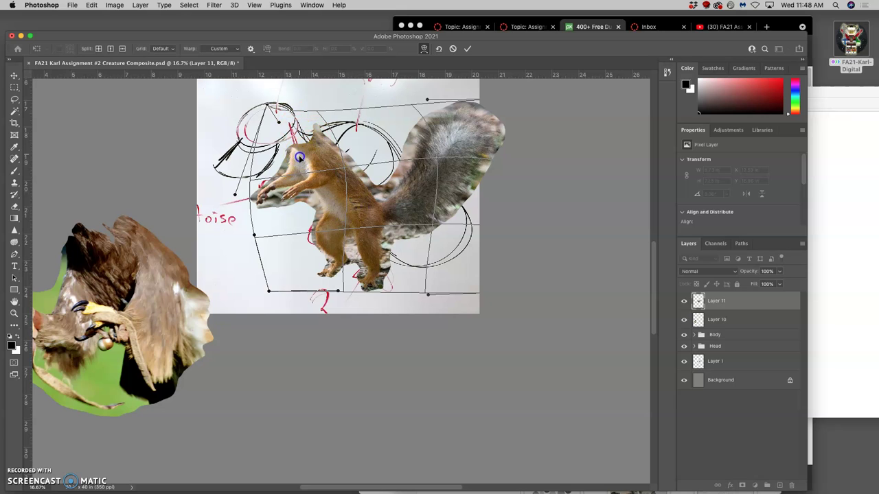
pyautogui.moveTo(299, 158); pyautogui.dragTo(298, 159)
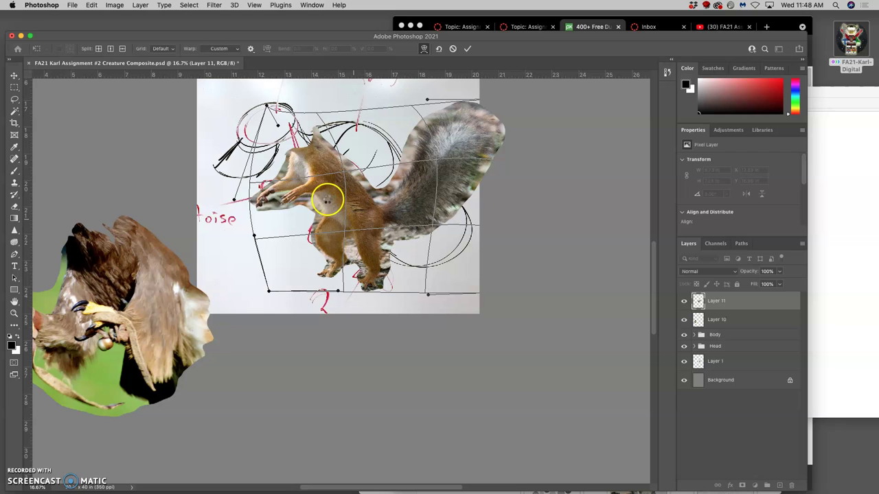
pyautogui.press('Return')
# - Lasso most of the squirrel's bushy tail on Layer 11 and cut it, leaving a narrow tail strip on the body
pyautogui.scroll(5, 417, 182)
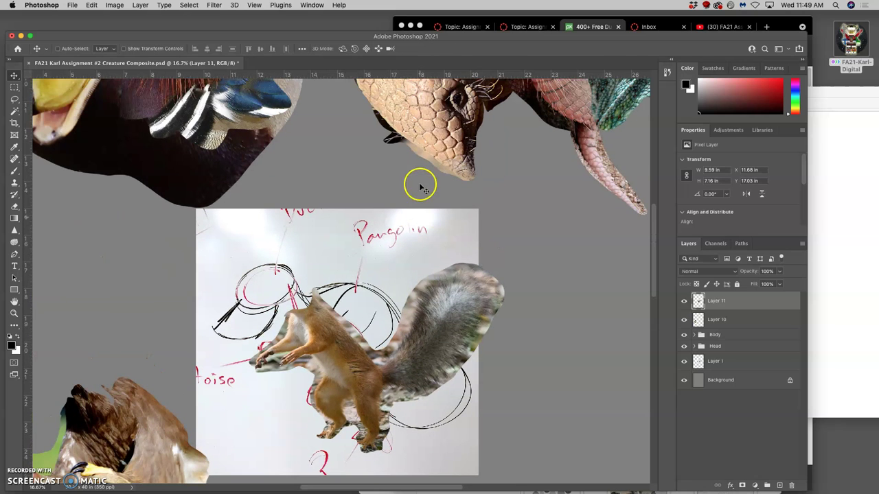
pyautogui.scroll(-5, 443, 177)
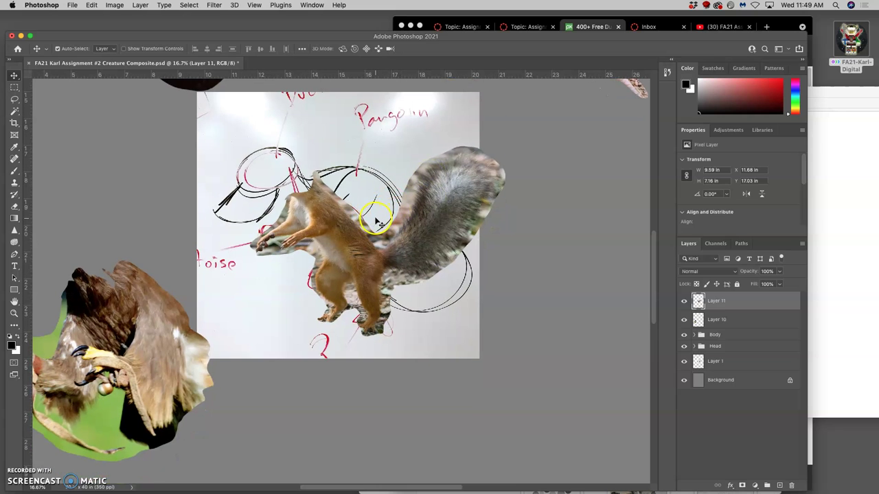
pyautogui.scroll(-2, 380, 223)
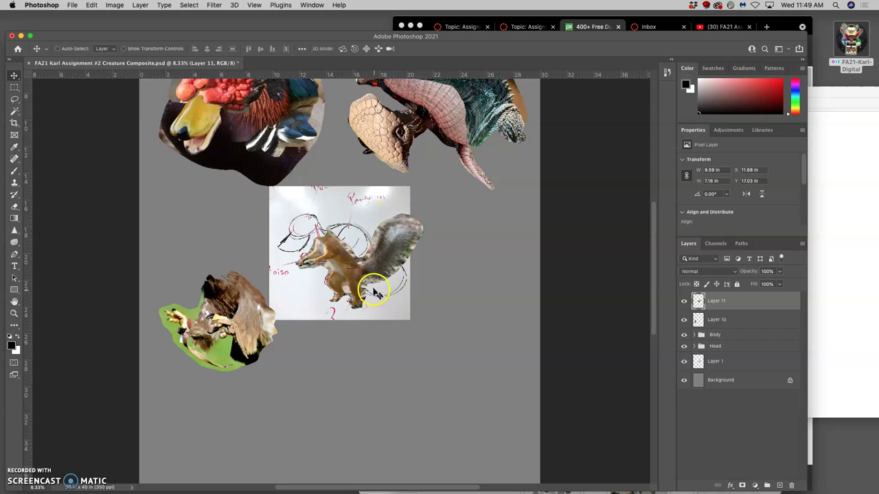
pyautogui.click(375, 262)
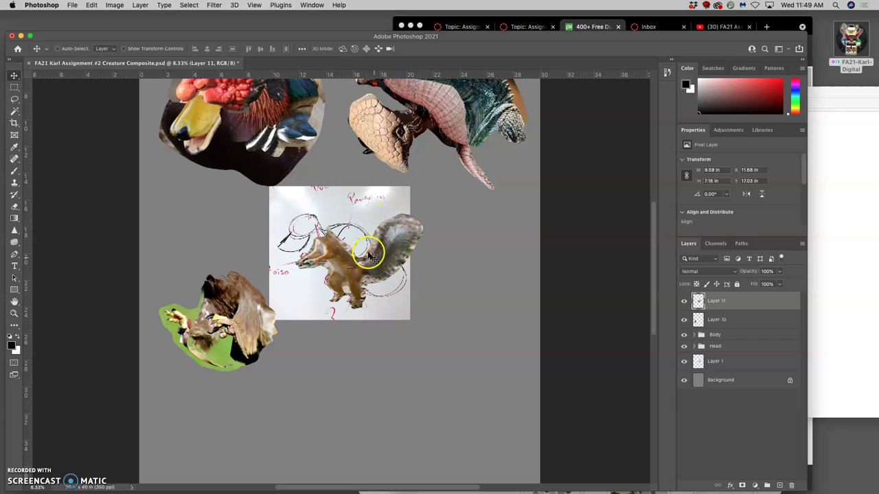
pyautogui.click(17, 102)
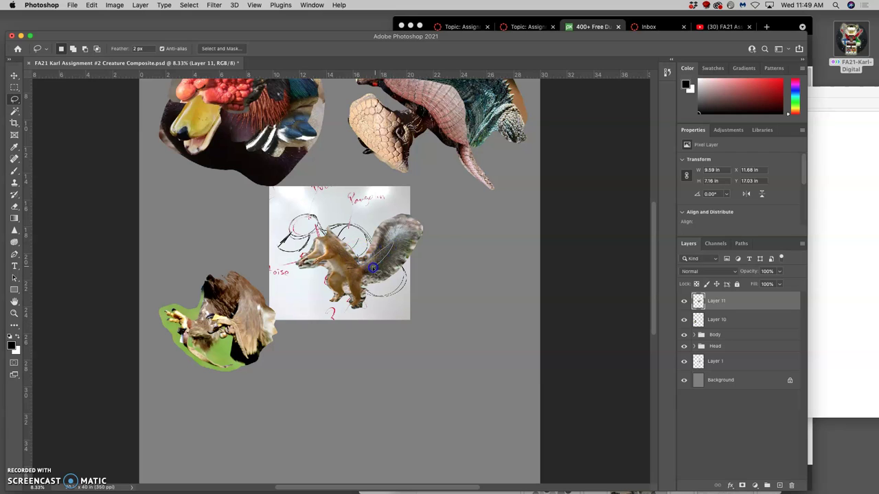
pyautogui.moveTo(369, 295)
pyautogui.mouseDown()
pyautogui.moveTo(428, 272)
pyautogui.moveTo(433, 220)
pyautogui.moveTo(399, 199)
pyautogui.moveTo(362, 236)
pyautogui.mouseUp()
pyautogui.press('super+x')
pyautogui.press('super+x')
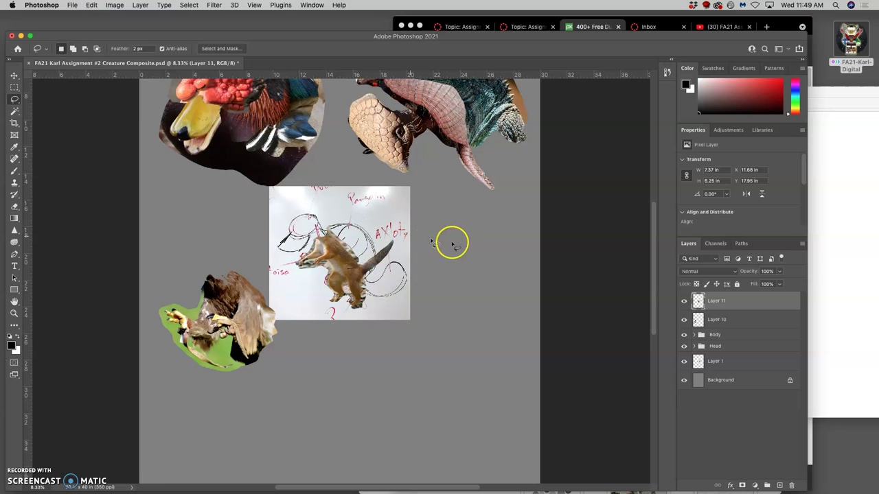
# - Paste the cut tail piece onto a new layer above Layer 11 and move it to the empty area right of the sketch
pyautogui.click(747, 303)
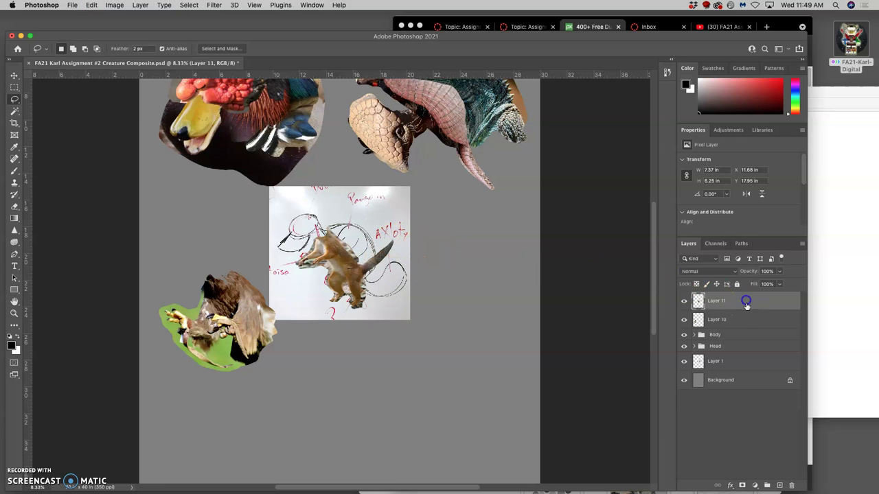
pyautogui.click(779, 485)
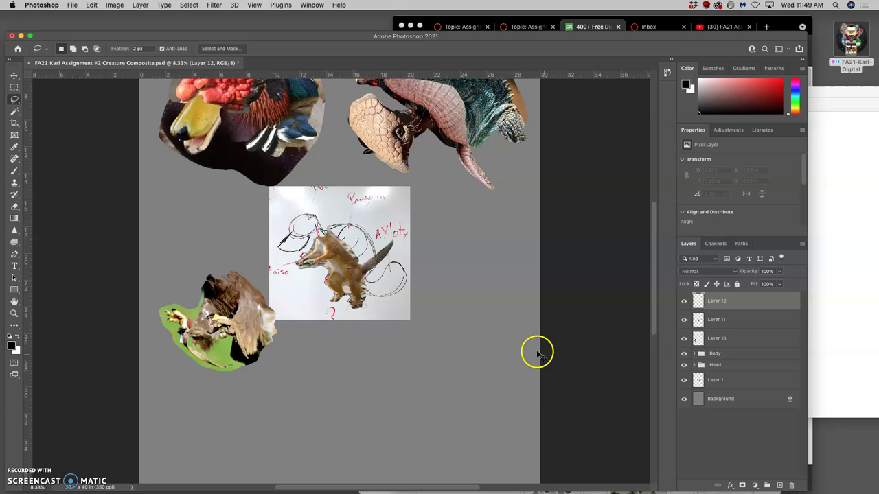
pyautogui.press('super+v')
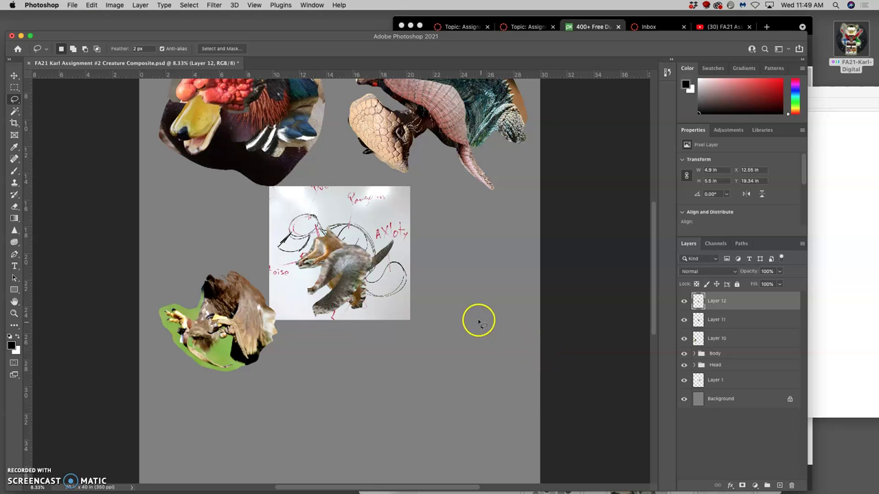
pyautogui.click(14, 75)
pyautogui.moveTo(352, 273); pyautogui.dragTo(479, 285)
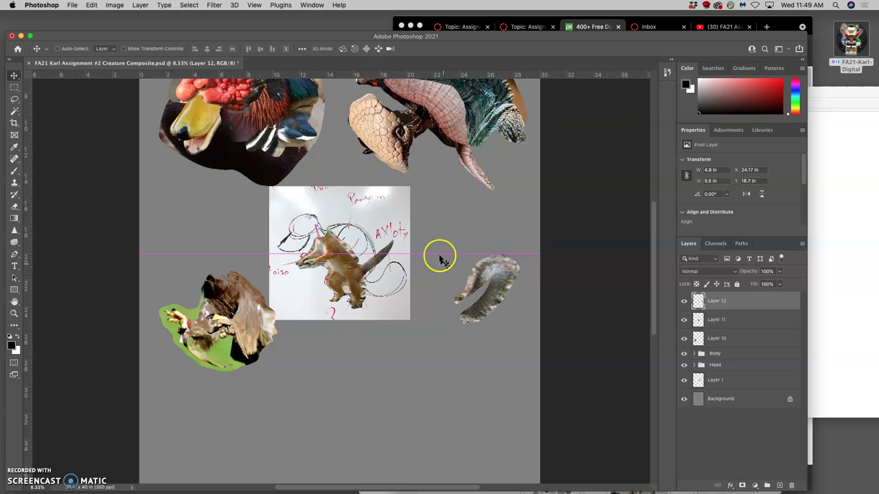
# - Move the Body group down and left onto the upper part of the sketch and save the document
pyautogui.click(721, 355)
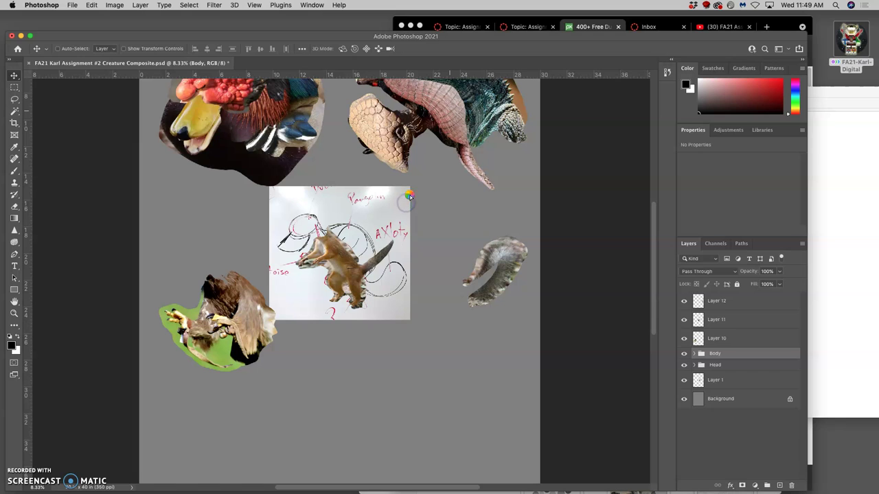
pyautogui.moveTo(410, 197); pyautogui.dragTo(412, 193)
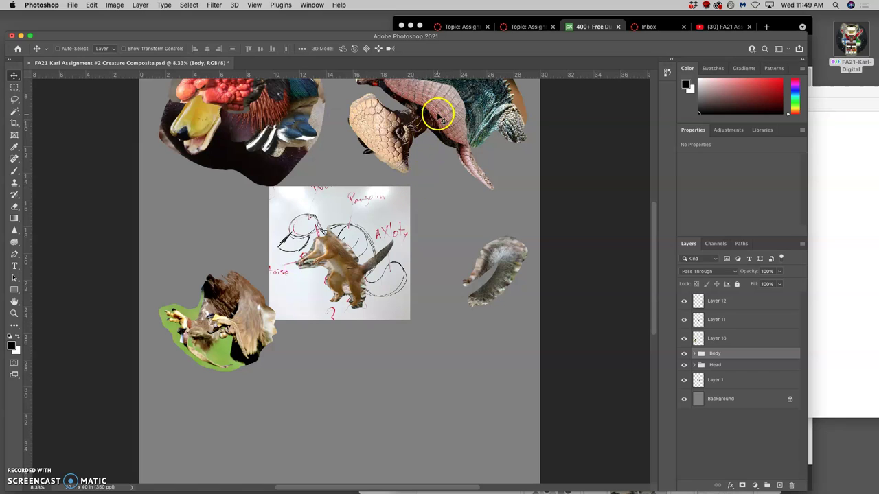
pyautogui.moveTo(437, 118); pyautogui.dragTo(430, 132)
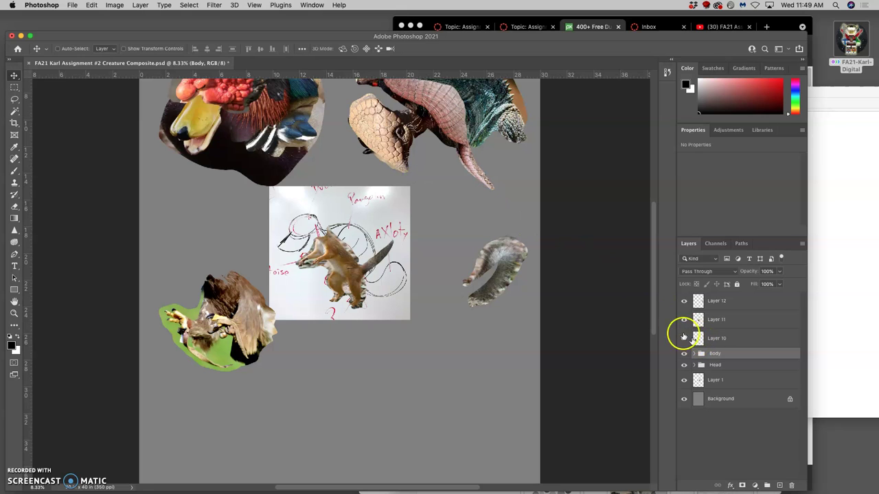
pyautogui.press('super+z')
pyautogui.press('super+s')
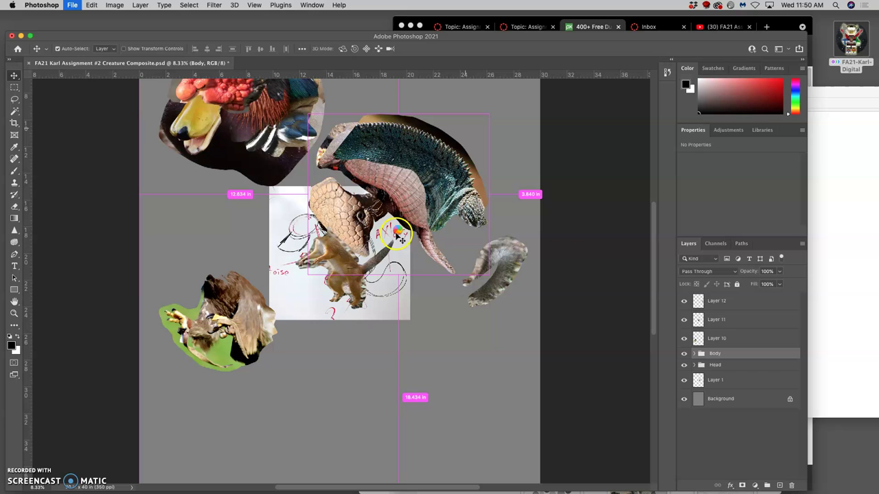
# - Move the Body group further down and left so it covers the sketched creature behind the squirrel
pyautogui.click(353, 255)
pyautogui.click(342, 176)
pyautogui.click(394, 176)
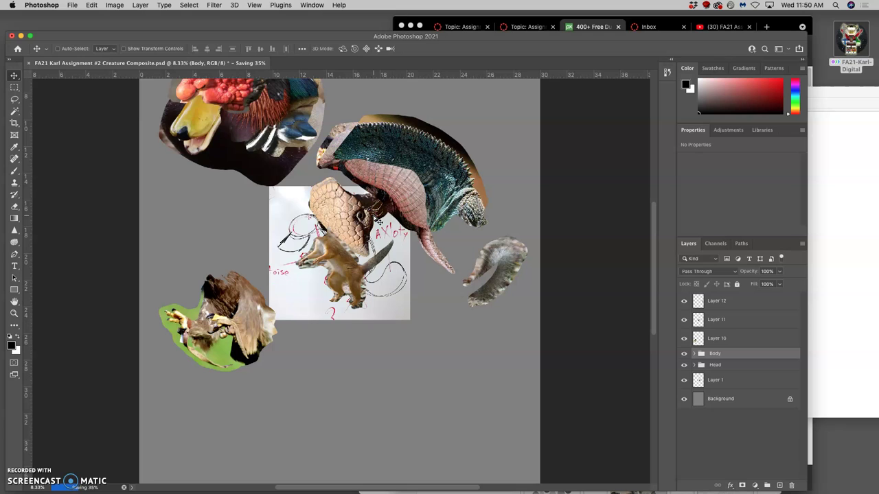
pyautogui.click(393, 194)
pyautogui.moveTo(378, 208); pyautogui.dragTo(393, 192)
# - Scale the Body group to about 50.9%, rotate it about 12.2 degrees, and fit it over the sketched body and shell
pyautogui.press('super+t')
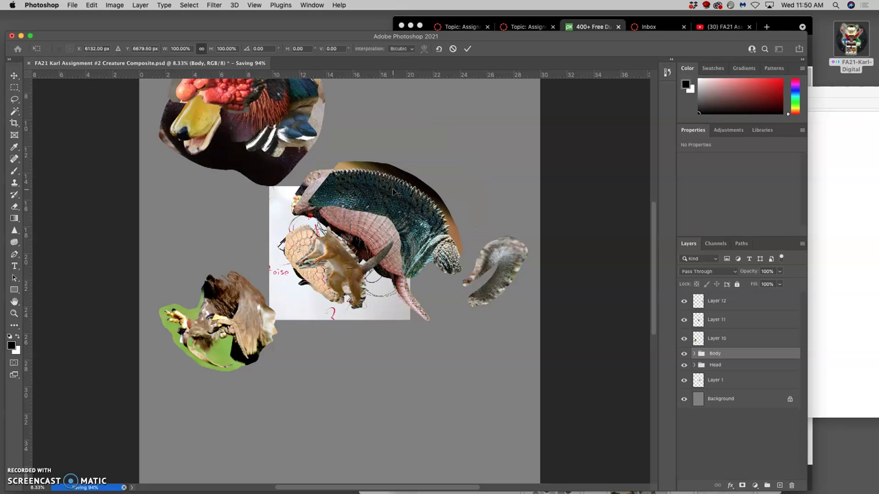
pyautogui.click(406, 198)
pyautogui.press('super+t')
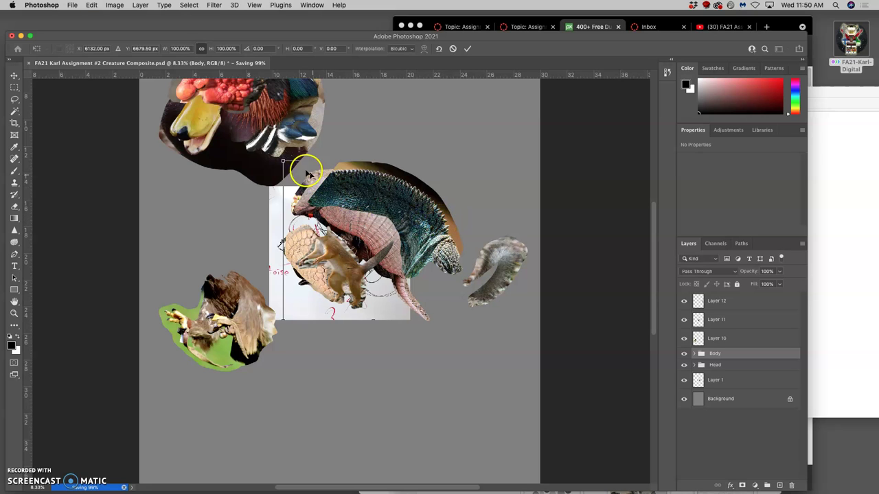
pyautogui.moveTo(307, 172); pyautogui.dragTo(362, 236)
pyautogui.moveTo(416, 304); pyautogui.dragTo(406, 315)
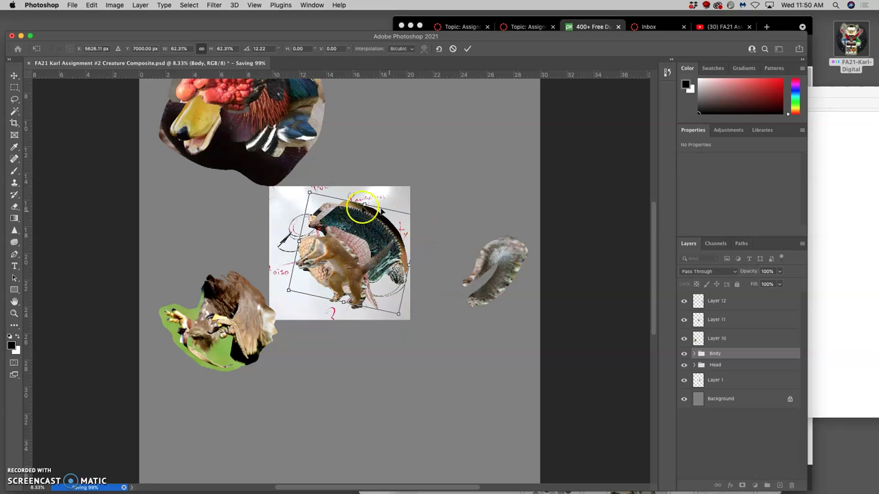
pyautogui.moveTo(309, 193); pyautogui.dragTo(332, 232)
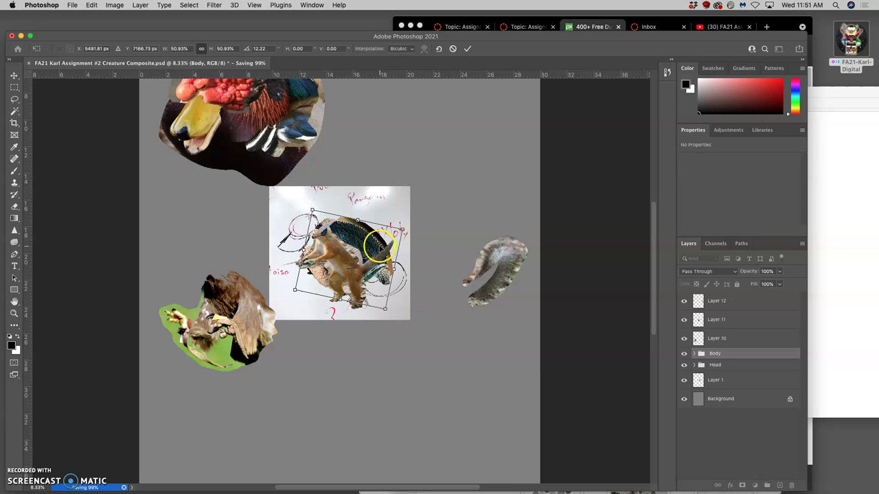
pyautogui.scroll(2, 379, 246)
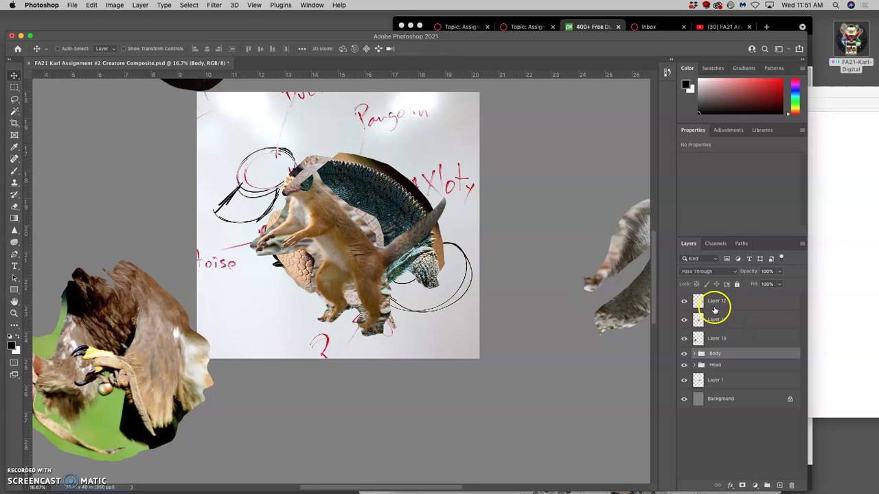
# - Move Layer 11 with the squirrel into the Body group and expand the group
pyautogui.click(698, 320)
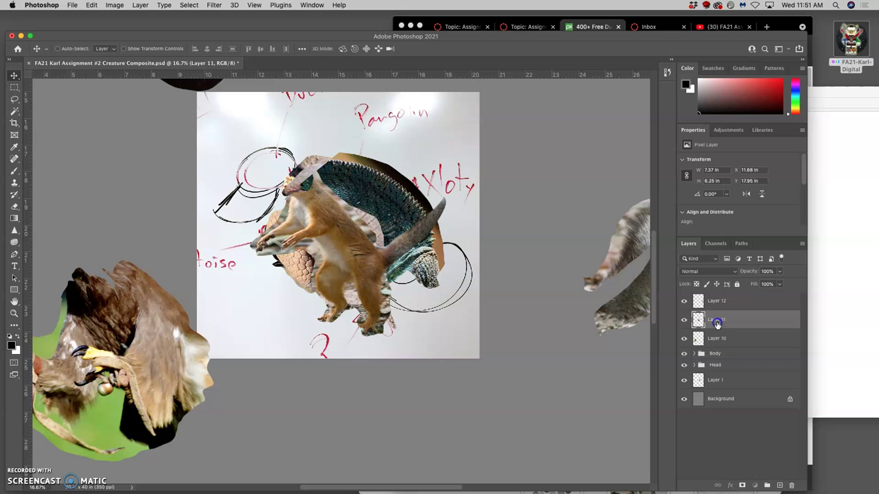
pyautogui.moveTo(717, 324); pyautogui.dragTo(703, 357)
pyautogui.click(700, 343)
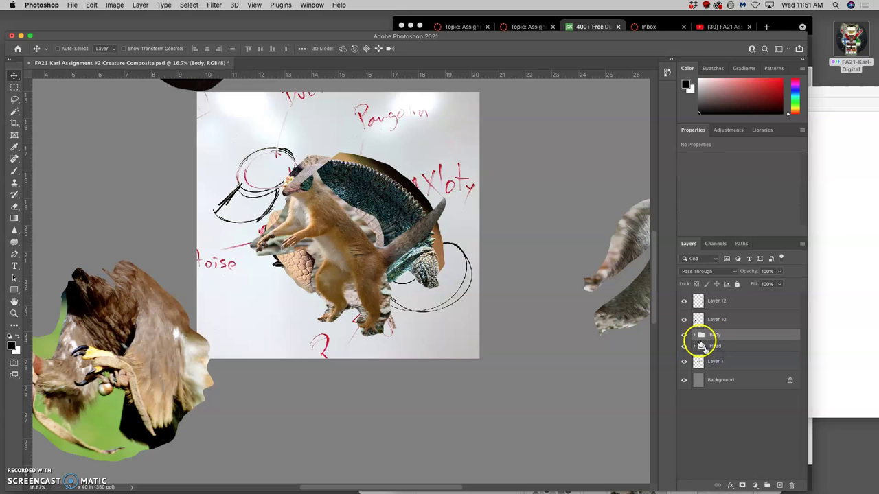
pyautogui.click(695, 335)
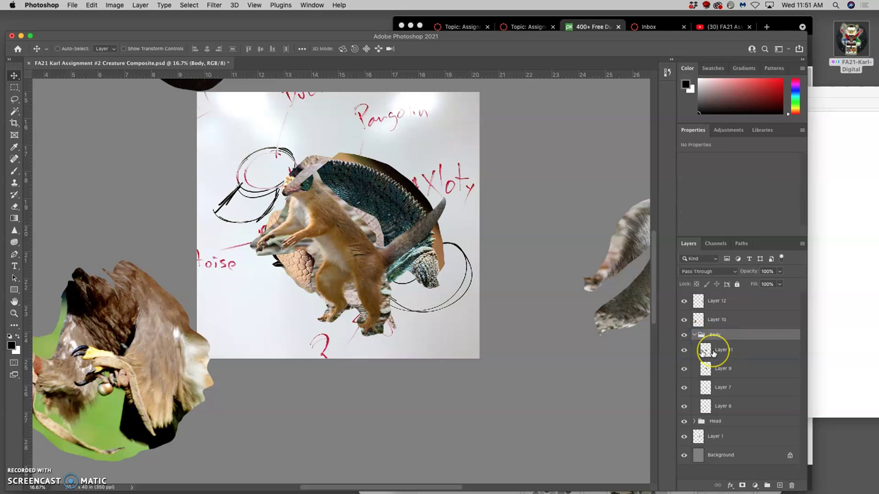
# - Place squirrel Layer 11 at the bottom of the Body group, beneath Layer 8, and make Layer 8 active
pyautogui.click(687, 351)
pyautogui.click(686, 352)
pyautogui.moveTo(720, 354); pyautogui.dragTo(725, 388)
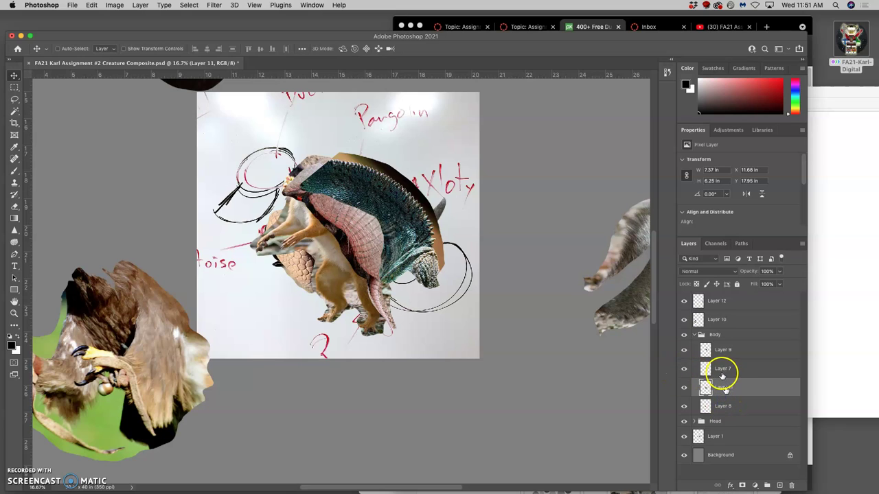
pyautogui.press('super+z')
pyautogui.click(725, 390)
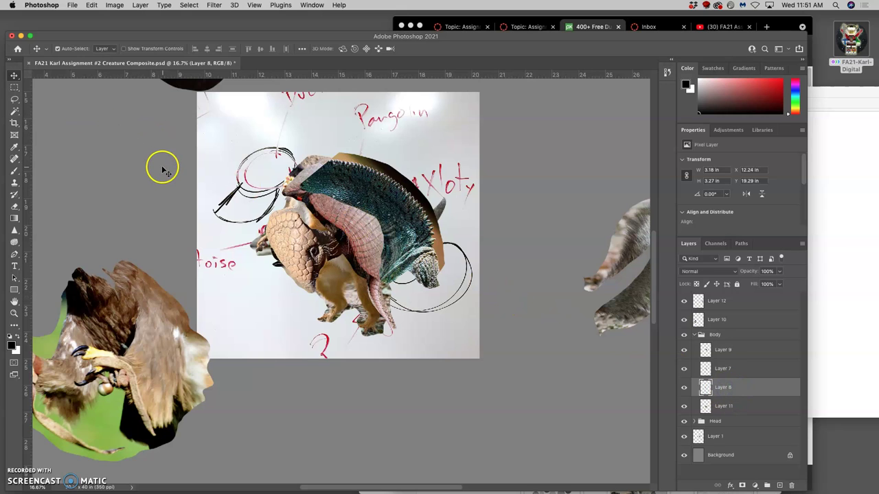
# - Shift the armadillo piece on Layer 8 up and right over the squirrel's chest and hide Layers 7 and 9
pyautogui.press('super+t')
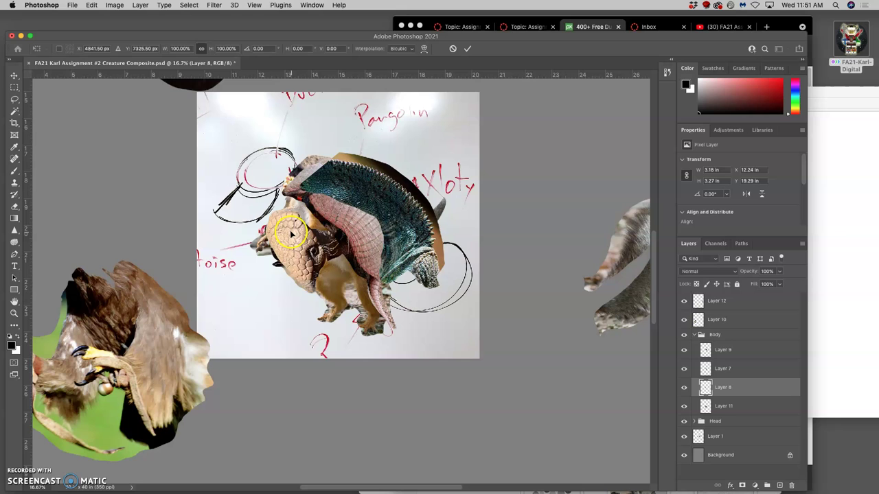
pyautogui.moveTo(291, 233)
pyautogui.mouseDown()
pyautogui.moveTo(289, 216)
pyautogui.moveTo(301, 229)
pyautogui.mouseUp()
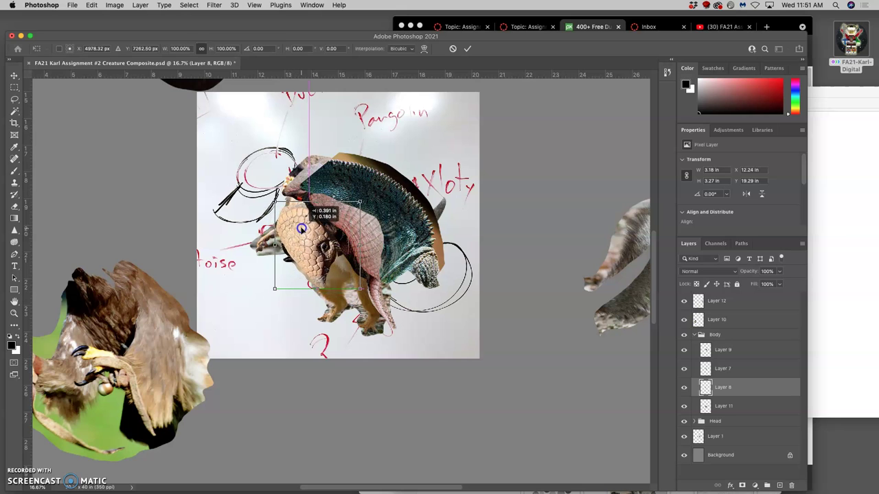
pyautogui.click(684, 370)
pyautogui.click(684, 354)
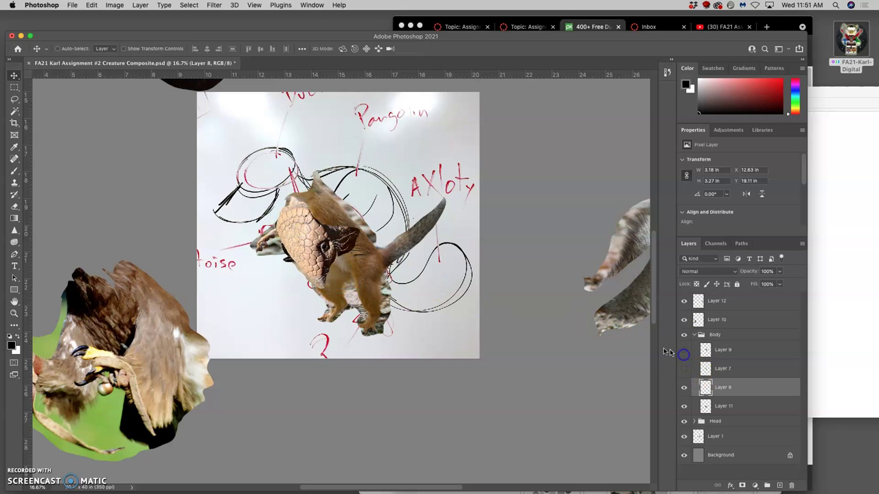
pyautogui.moveTo(308, 233)
pyautogui.mouseDown()
pyautogui.moveTo(300, 206)
pyautogui.moveTo(302, 225)
pyautogui.mouseUp()
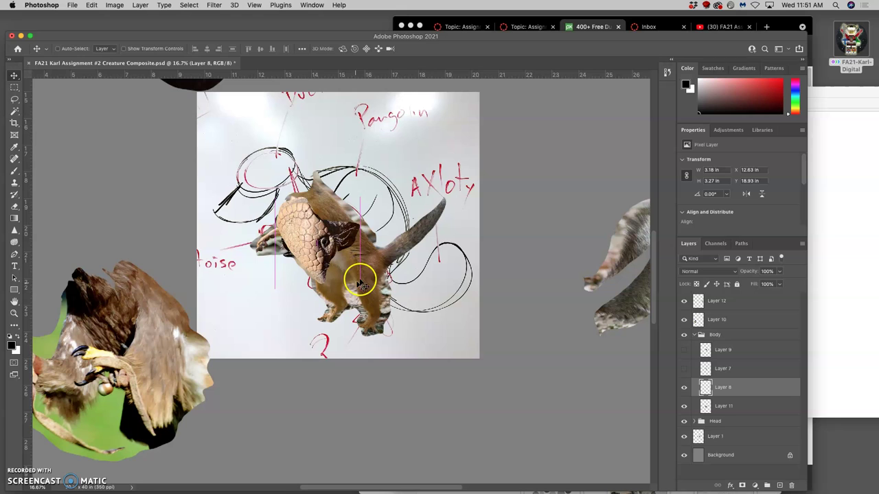
# - Scale the armadillo piece on Layer 8 to about 92% and fit it over the squirrel's shoulder and chest
pyautogui.press('super+t')
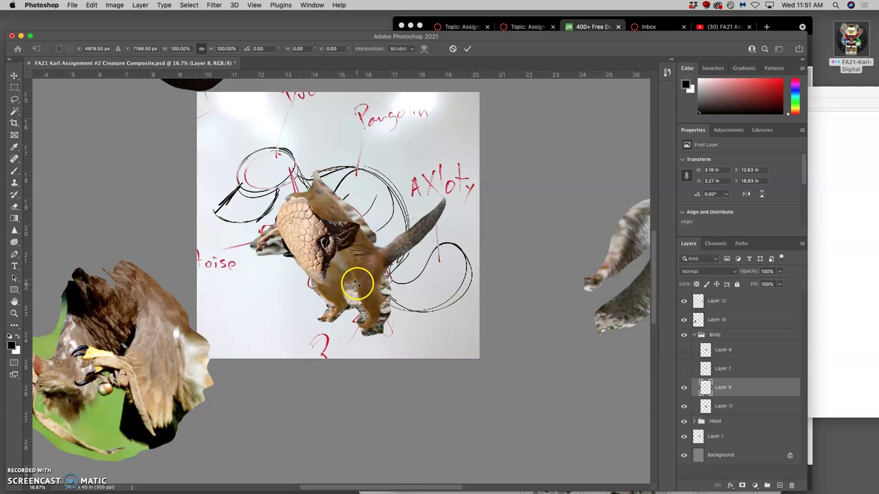
pyautogui.moveTo(357, 282); pyautogui.dragTo(352, 276)
pyautogui.moveTo(364, 243); pyautogui.dragTo(363, 240)
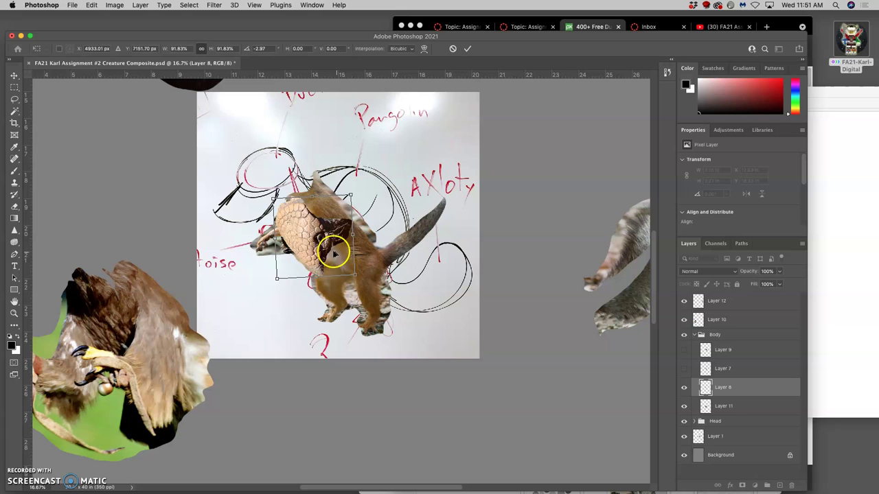
pyautogui.moveTo(312, 251); pyautogui.dragTo(291, 234)
pyautogui.press('Return')
# - Lower Layer 8's opacity to 61% so the squirrel's forelegs show through the armadillo piece
pyautogui.click(779, 271)
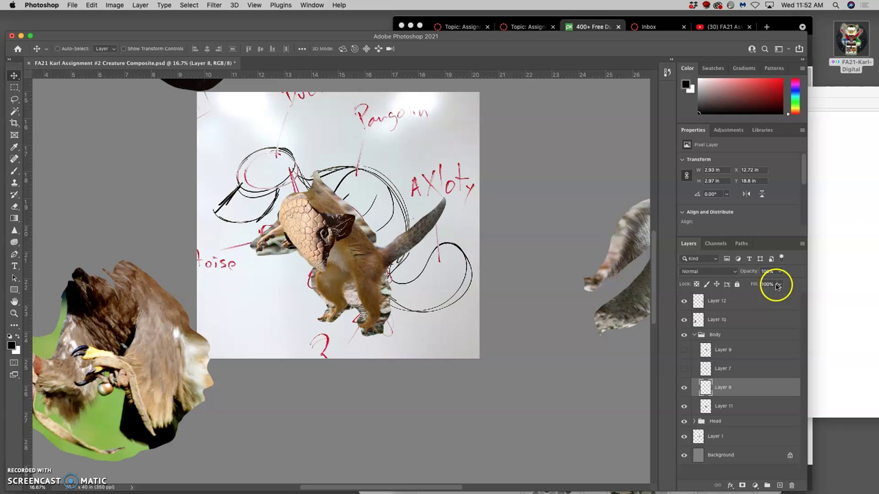
pyautogui.moveTo(780, 284); pyautogui.dragTo(762, 283)
pyautogui.press('super+equal')
pyautogui.press('super+equal')
pyautogui.press('super+equal')
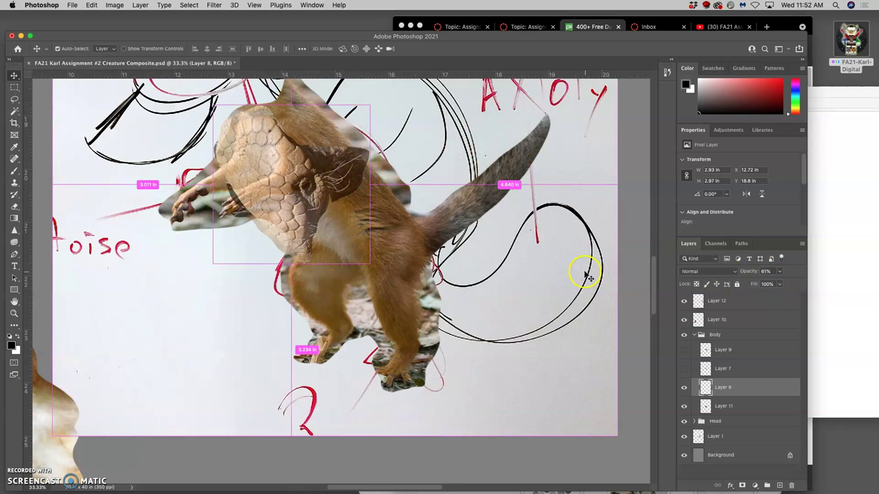
pyautogui.scroll(5, 453, 272)
pyautogui.hscroll(-2, 453, 272)
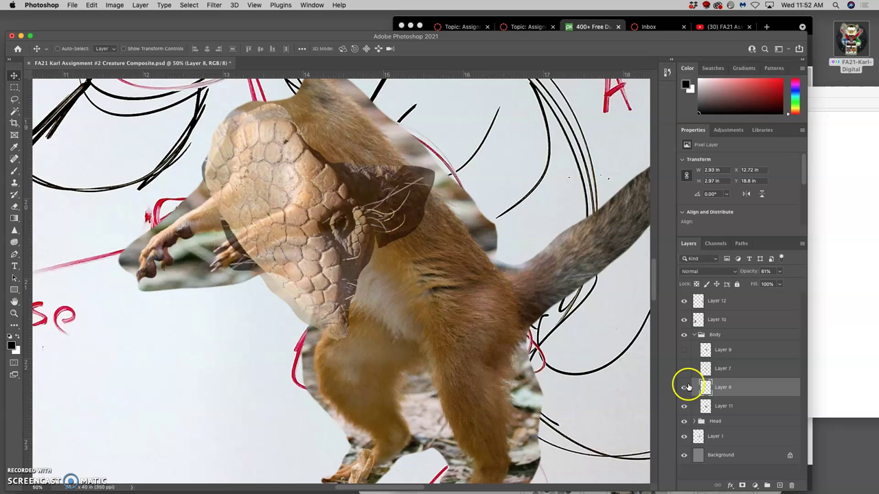
# - Hide Layer 8, lasso the squirrel's near foreleg and shoulder, and copy them from Layer 11 to a new layer
pyautogui.click(684, 388)
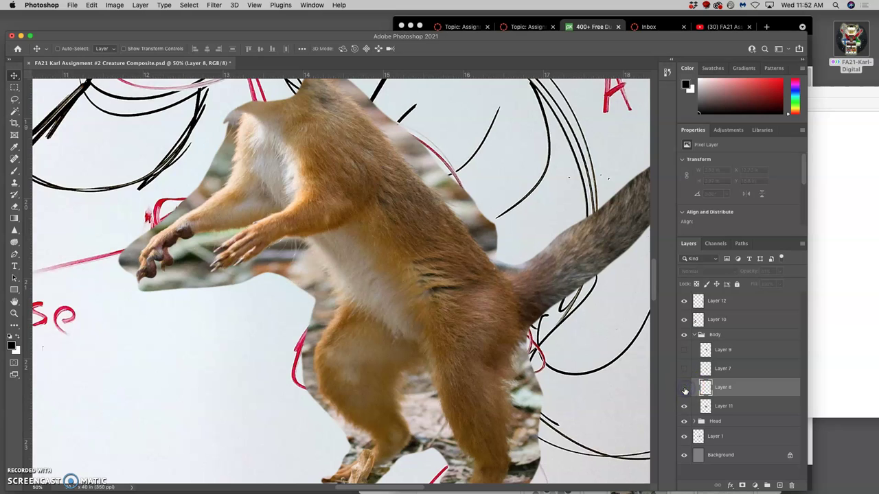
pyautogui.click(14, 99)
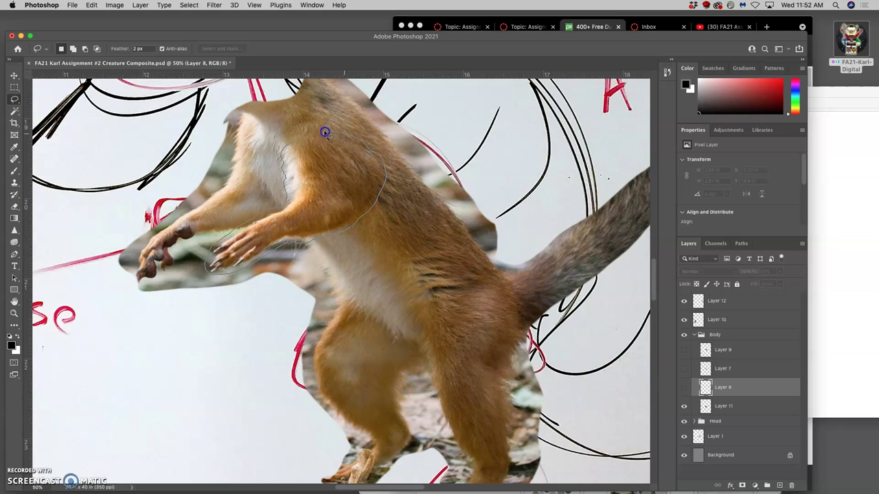
pyautogui.moveTo(289, 142); pyautogui.dragTo(292, 138)
pyautogui.click(735, 407)
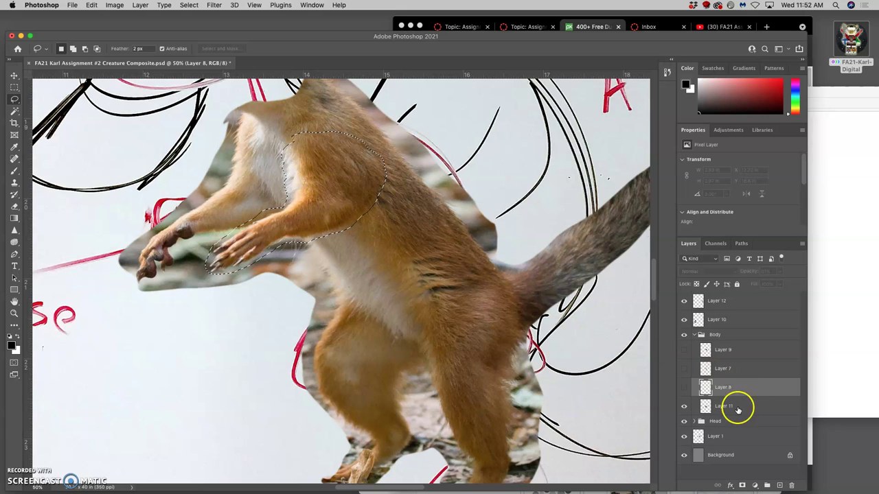
pyautogui.press('super+j')
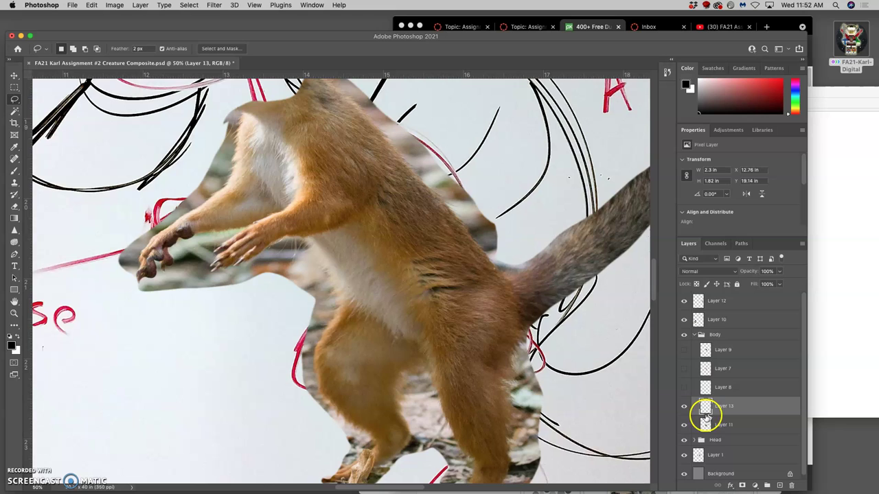
pyautogui.click(684, 424)
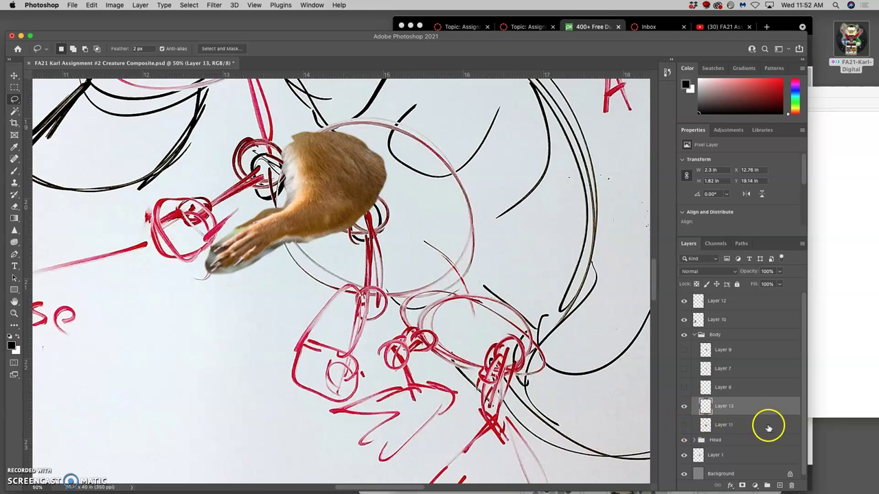
pyautogui.click(684, 424)
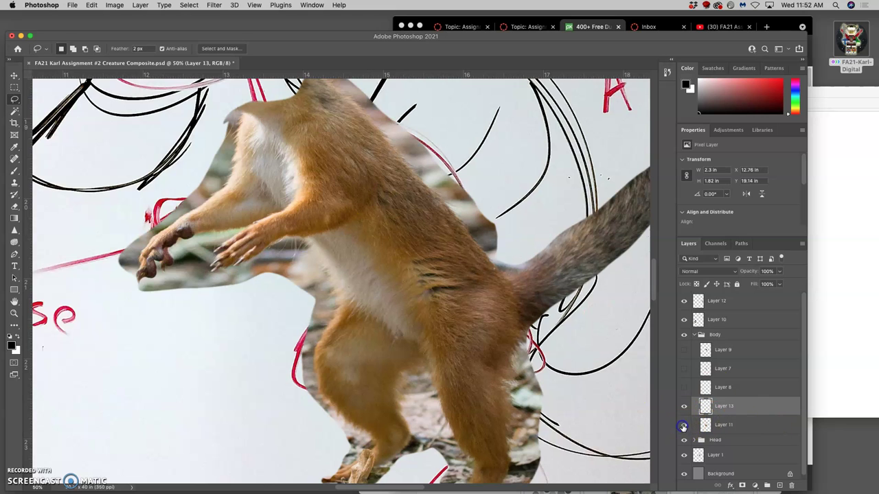
# - Show Layer 8 again and move the copied foreleg layer above it
pyautogui.click(684, 389)
pyautogui.click(724, 388)
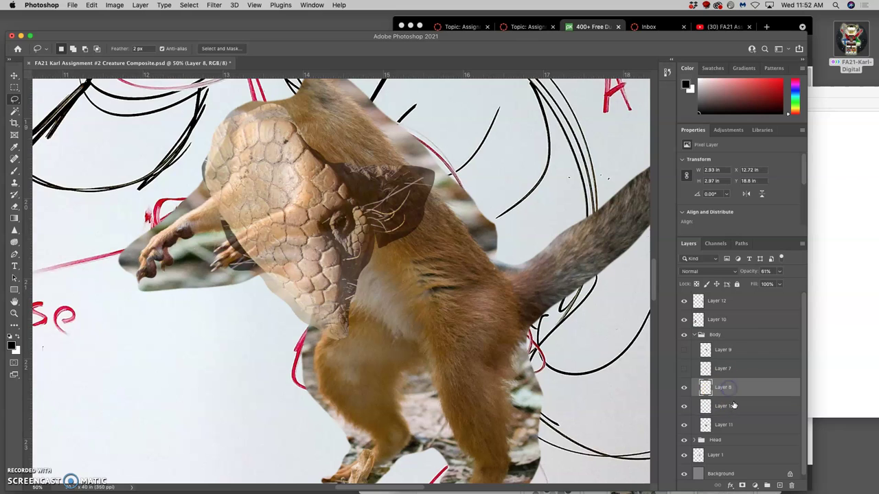
pyautogui.moveTo(733, 405); pyautogui.dragTo(731, 383)
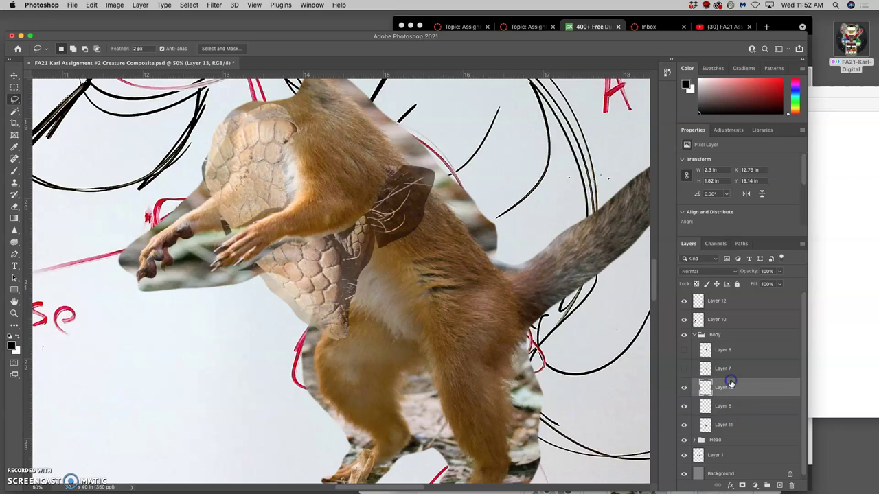
# - Restore Layer 8's opacity to 100% and compare the foreleg area with the armadillo piece off and on
pyautogui.click(779, 271)
pyautogui.click(734, 406)
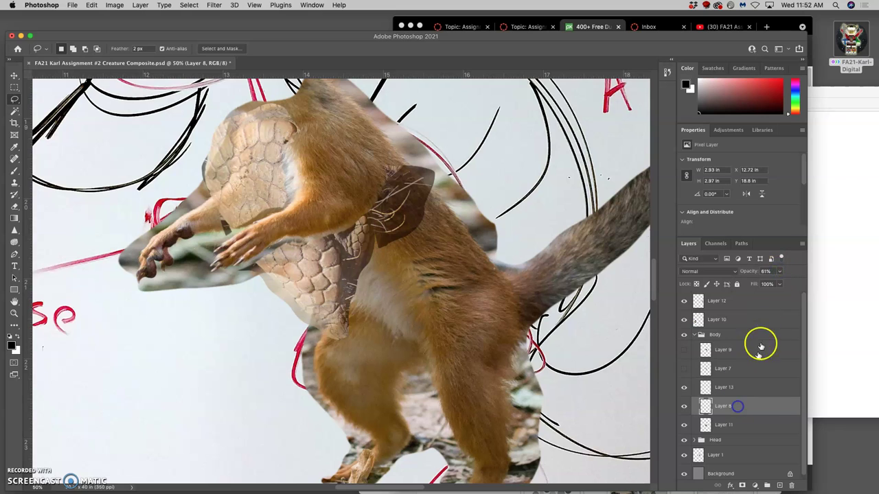
pyautogui.click(779, 272)
pyautogui.click(740, 294)
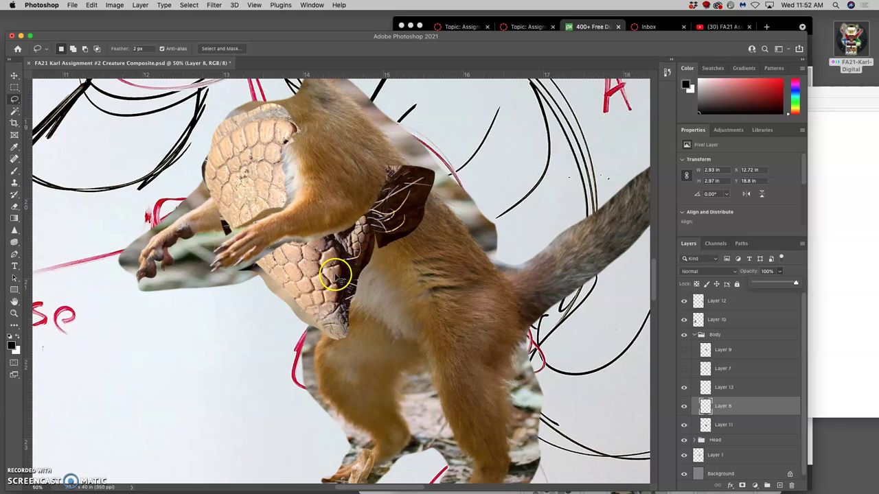
pyautogui.scroll(1, 337, 274)
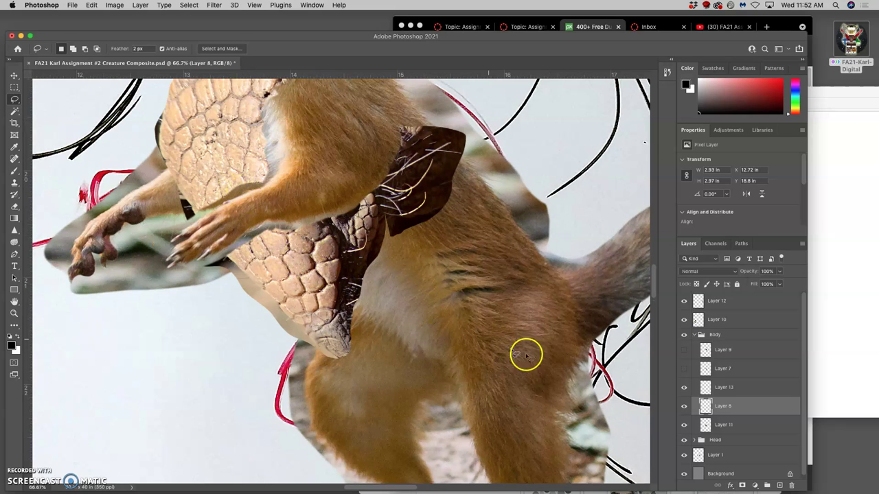
pyautogui.click(684, 407)
pyautogui.click(685, 408)
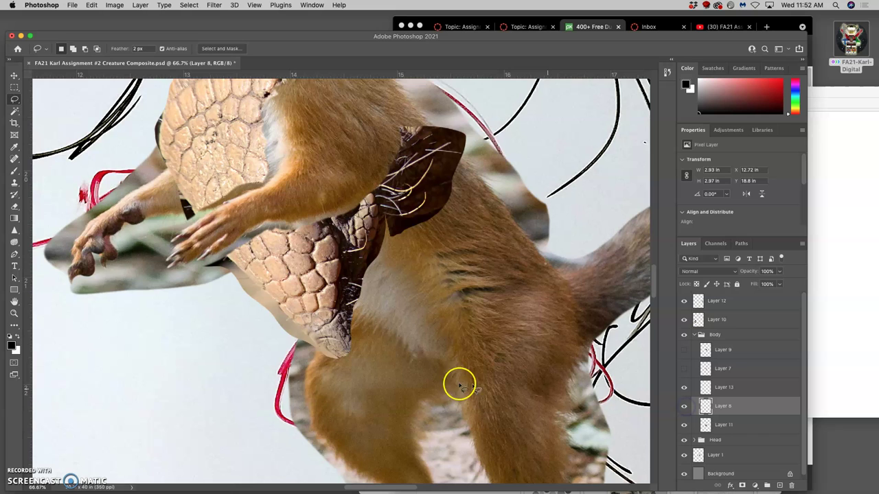
# - Rotate the copied foreleg on Layer 13 slightly with Free Transform and apply it
pyautogui.scroll(-2, 441, 383)
pyautogui.scroll(-1, 442, 382)
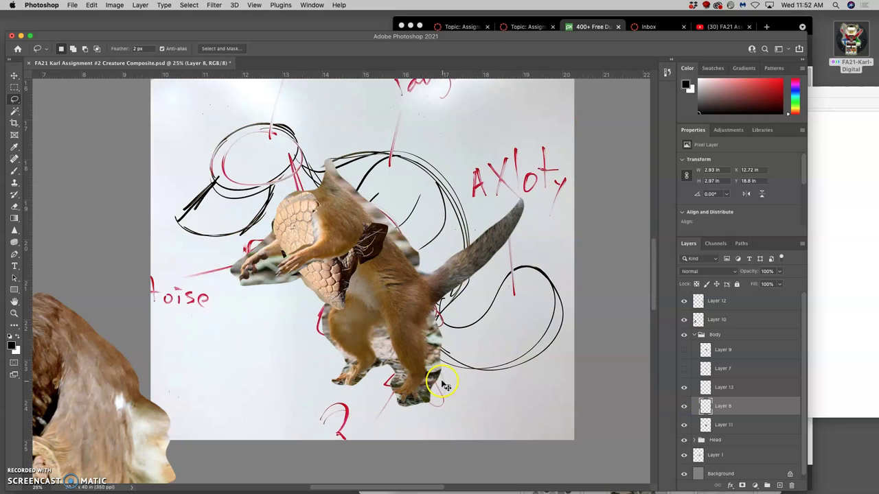
pyautogui.scroll(-1, 314, 260)
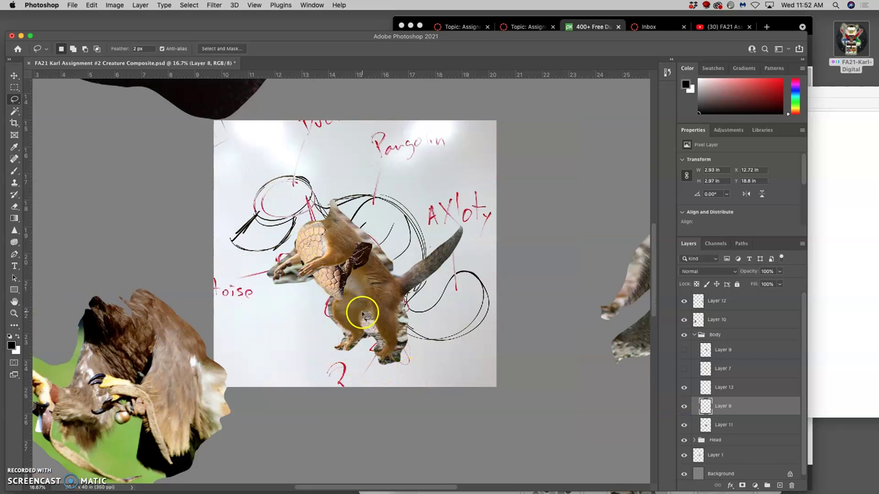
pyautogui.click(724, 390)
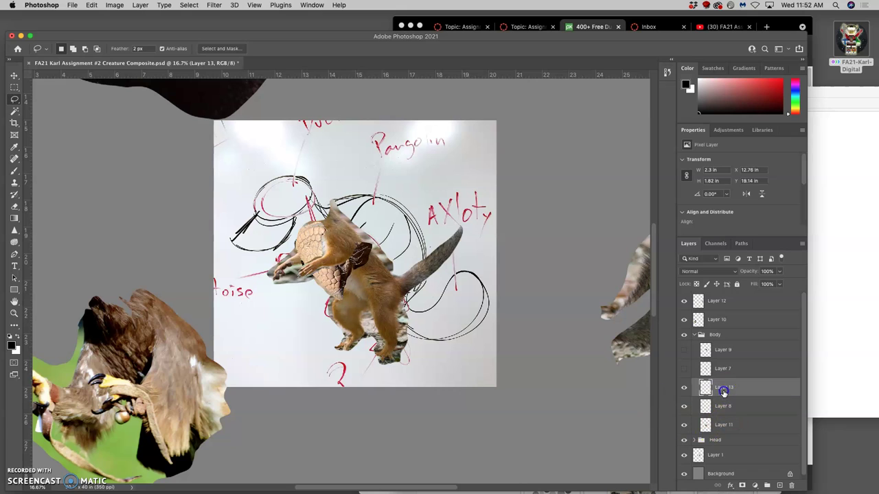
pyautogui.hotkey('ctrl', 't')
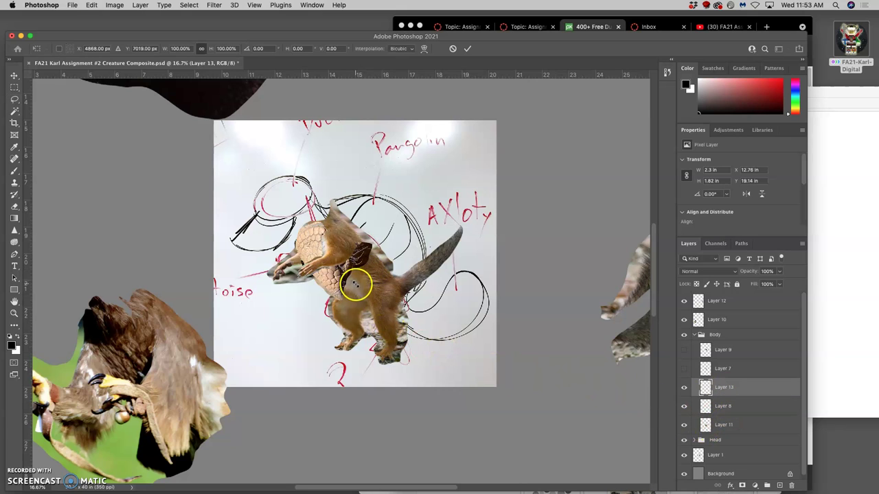
pyautogui.moveTo(357, 289); pyautogui.dragTo(357, 281)
pyautogui.press('Return')
pyautogui.click(385, 294)
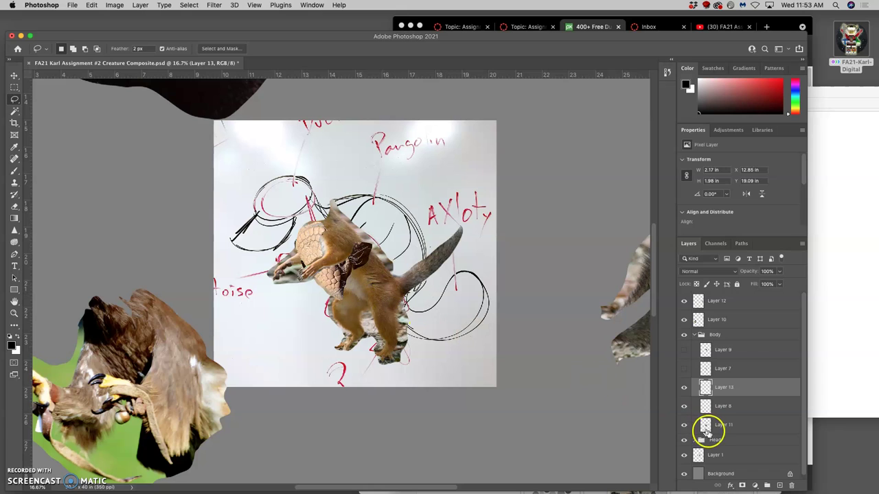
# - Rotate the armadillo piece on Layer 8 about -8.6 degrees and reposition it behind the copied foreleg
pyautogui.click(718, 411)
pyautogui.press('super+t')
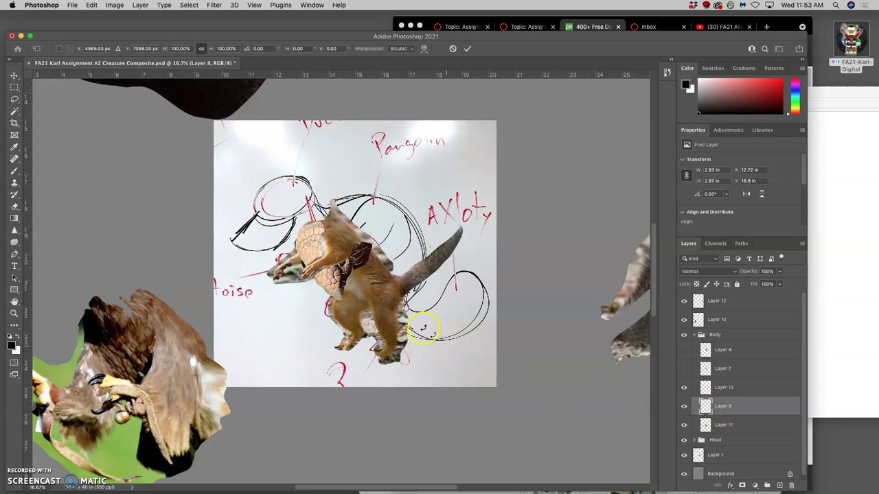
pyautogui.moveTo(342, 287); pyautogui.dragTo(342, 291)
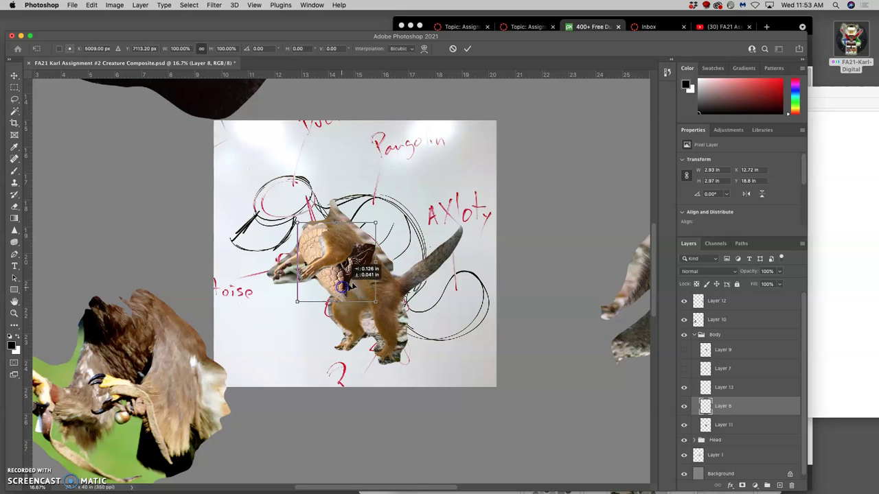
pyautogui.moveTo(384, 224); pyautogui.dragTo(376, 216)
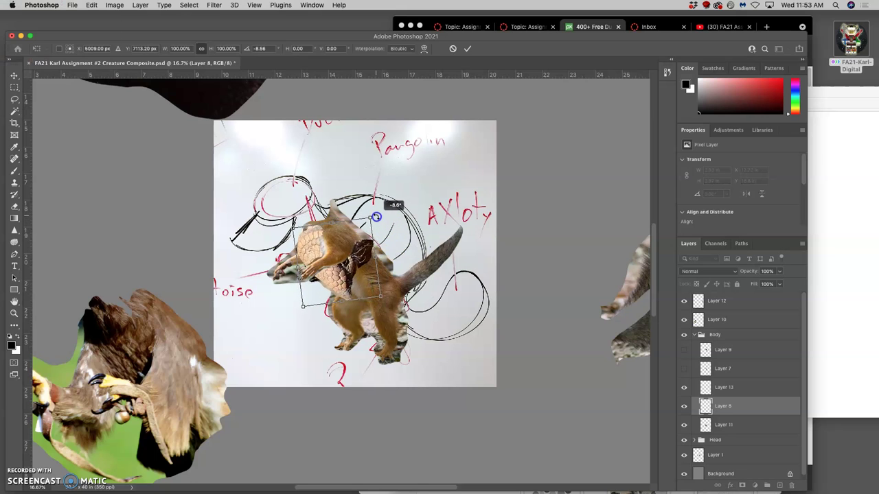
pyautogui.moveTo(343, 274); pyautogui.dragTo(351, 259)
# - Try warping the armadillo piece on Layer 8 behind the copied foreleg and apply the transform
pyautogui.rightClick(339, 282)
pyautogui.click(373, 341)
pyautogui.moveTo(366, 289); pyautogui.dragTo(365, 286)
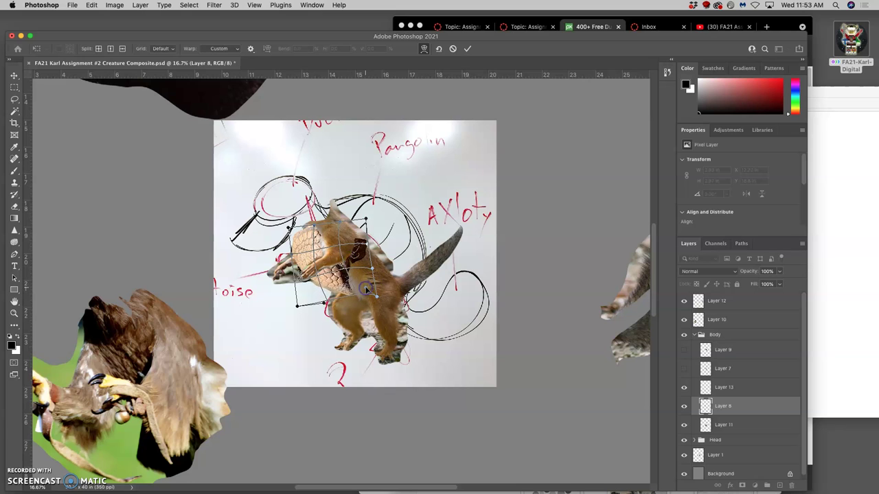
pyautogui.press('l')
pyautogui.click(390, 309)
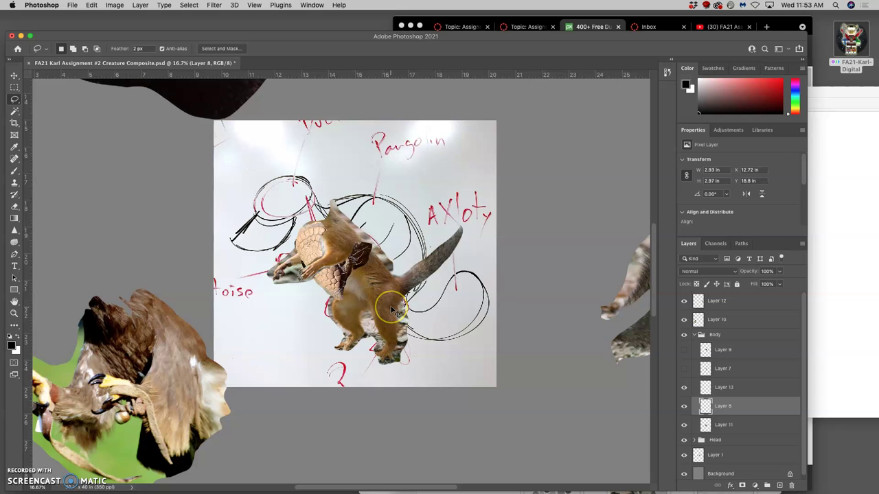
# - Undo the Layer 8 transform, compare the recent history states, and return to the state just after the foreleg transform
pyautogui.press('super+z')
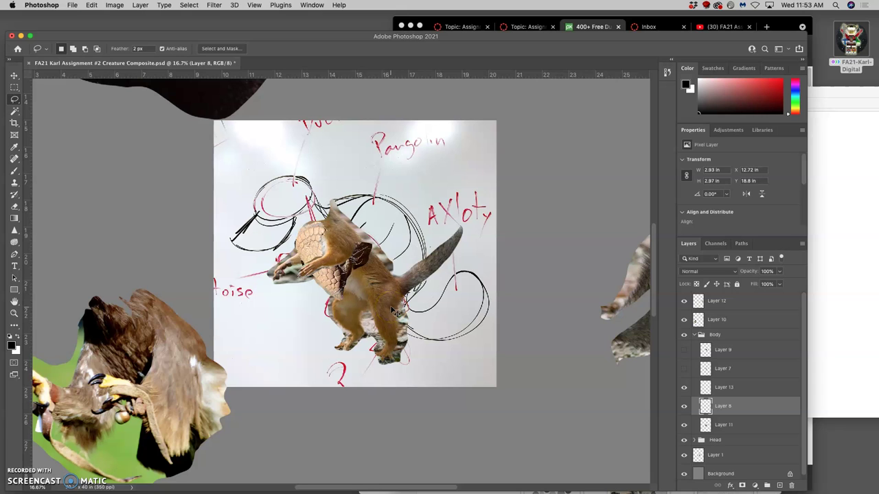
pyautogui.click(666, 72)
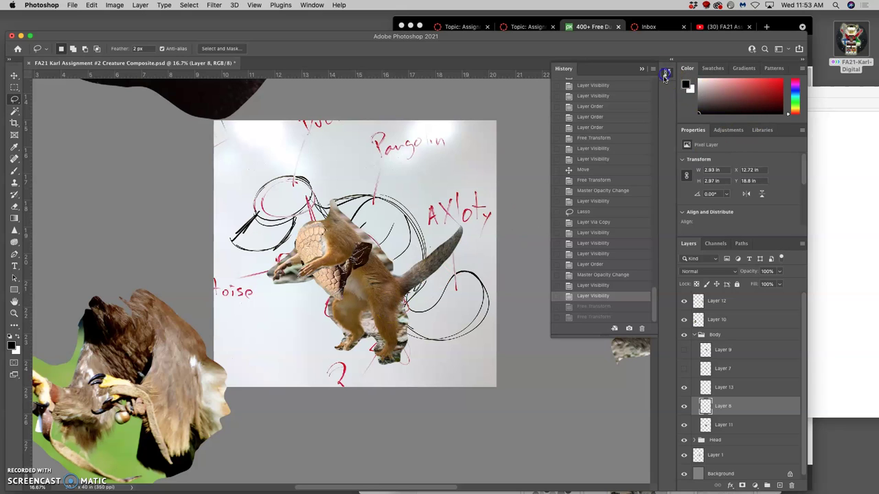
pyautogui.click(583, 317)
pyautogui.click(585, 307)
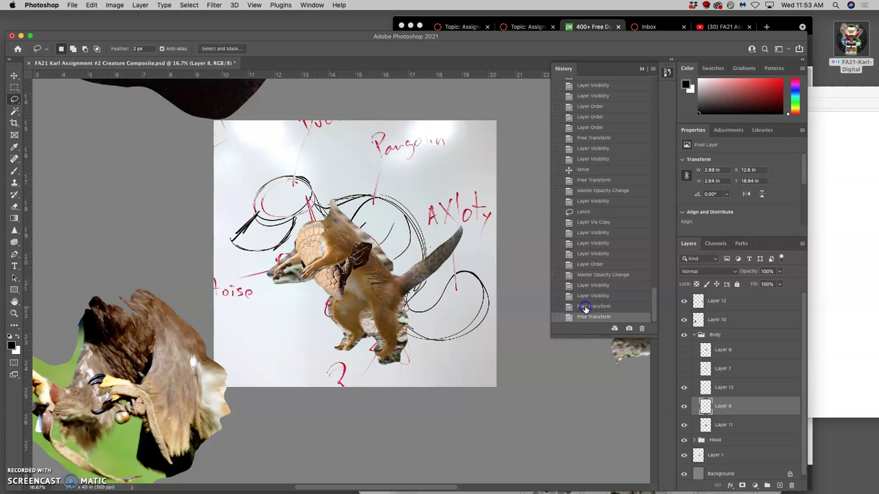
pyautogui.click(586, 296)
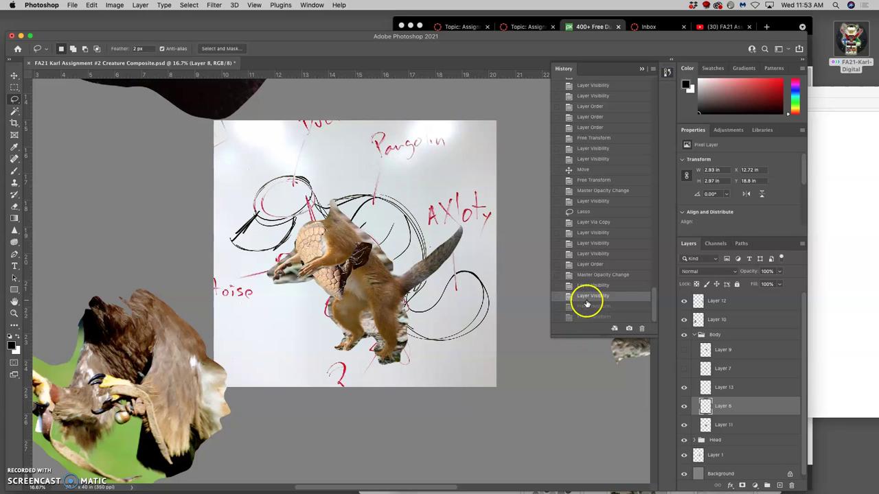
pyautogui.click(586, 307)
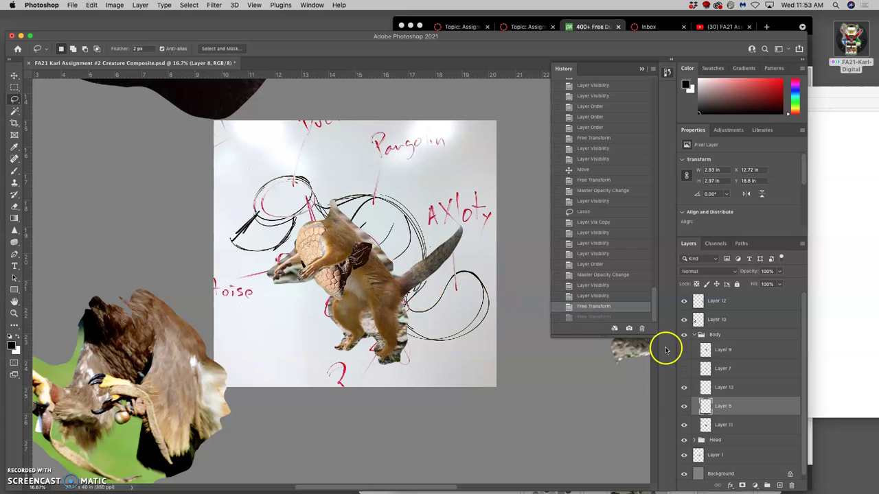
# - Show the armadillo shell on Layer 7, check the layers beneath, and move Layer 7 below the foreleg copy on Layer 13
pyautogui.click(684, 370)
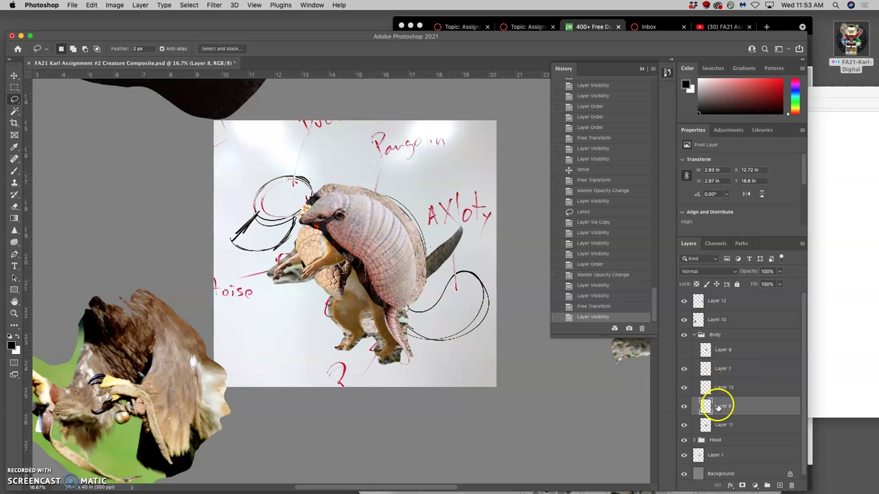
pyautogui.click(684, 406)
pyautogui.click(685, 408)
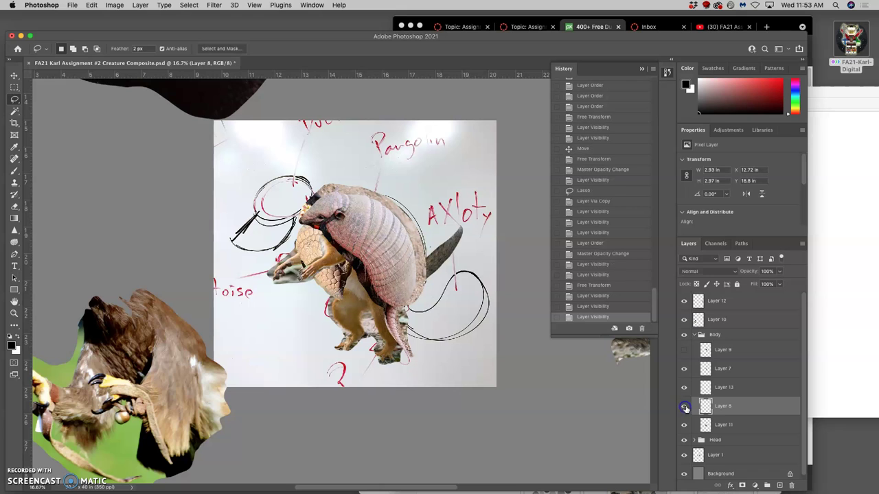
pyautogui.click(717, 388)
pyautogui.click(684, 369)
pyautogui.click(684, 369)
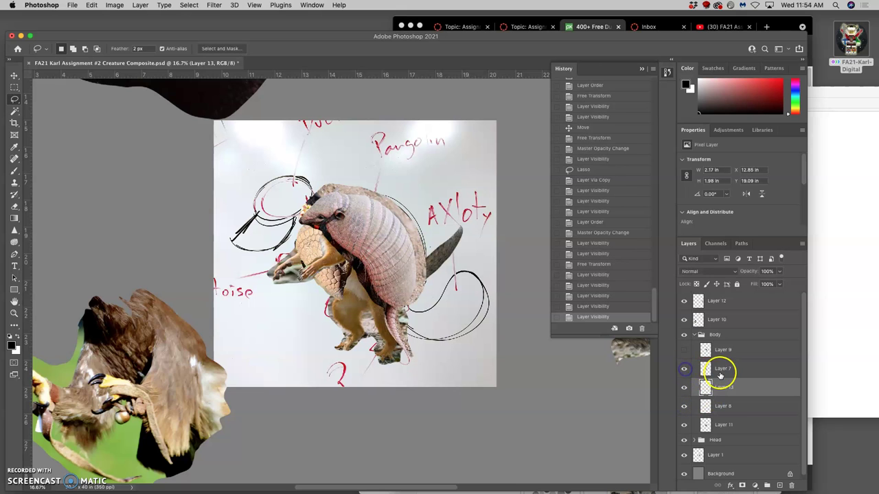
pyautogui.moveTo(720, 375); pyautogui.dragTo(720, 397)
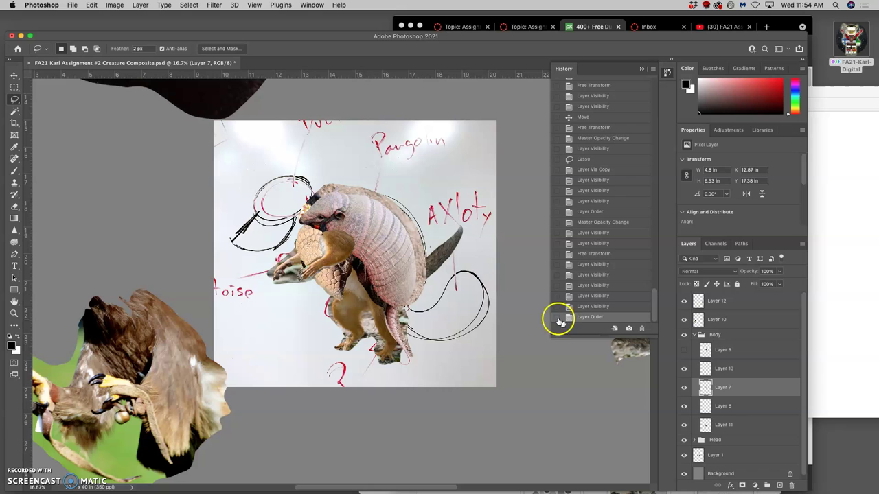
# - Scale the armadillo on Layer 7 to about 88.6% with Free Transform and position it along the creature's back
pyautogui.click(726, 370)
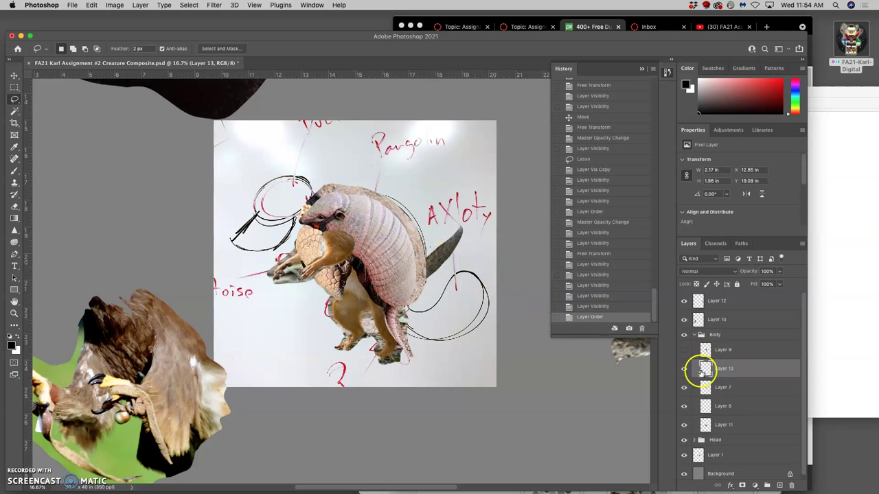
pyautogui.click(726, 389)
pyautogui.press('super+t')
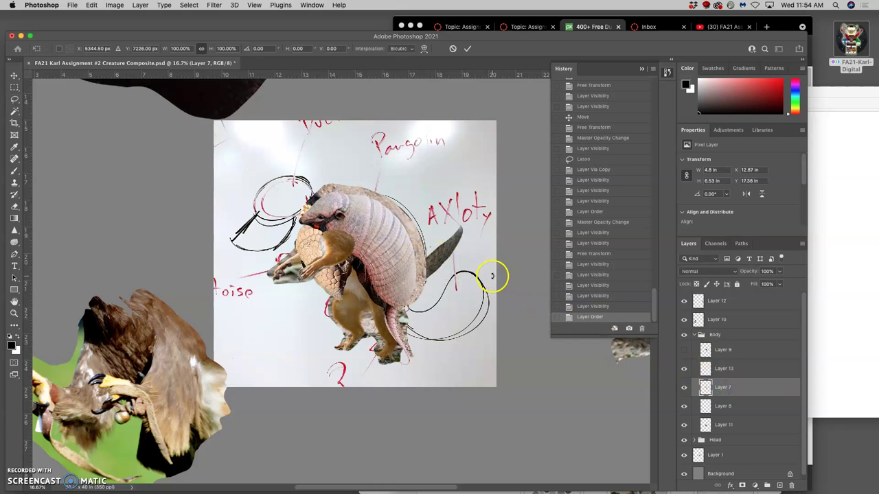
pyautogui.moveTo(398, 245)
pyautogui.mouseDown()
pyautogui.moveTo(421, 236)
pyautogui.moveTo(407, 241)
pyautogui.mouseUp()
pyautogui.moveTo(436, 353); pyautogui.dragTo(425, 339)
pyautogui.moveTo(425, 180); pyautogui.dragTo(420, 186)
# - Distort the armadillo on Layer 7 by pulling its lower-right and upper-left corners slightly outward
pyautogui.rightClick(393, 232)
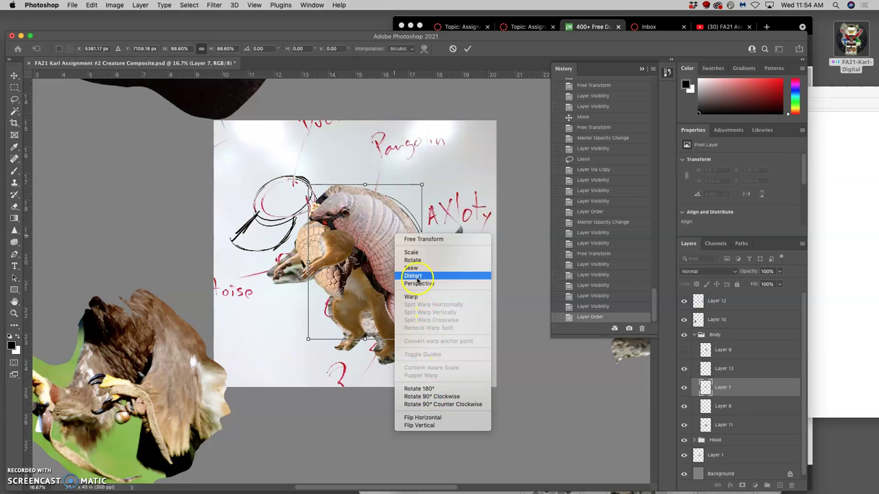
pyautogui.click(414, 276)
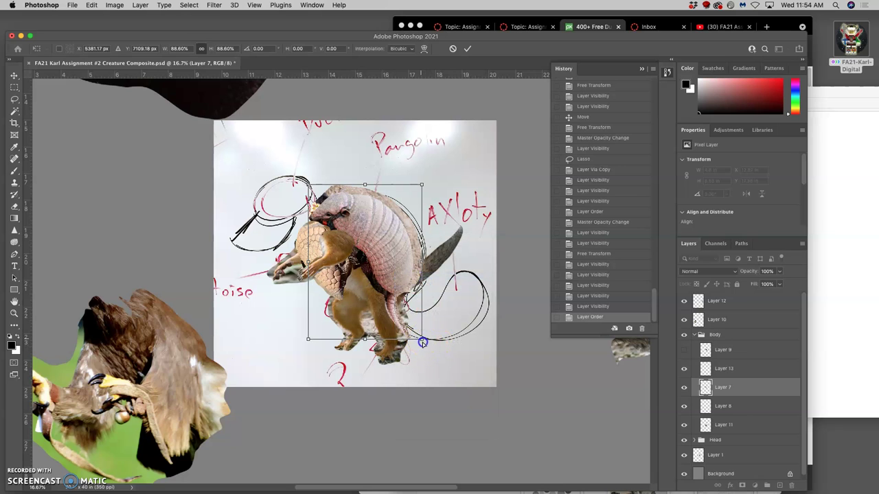
pyautogui.moveTo(422, 342); pyautogui.dragTo(427, 348)
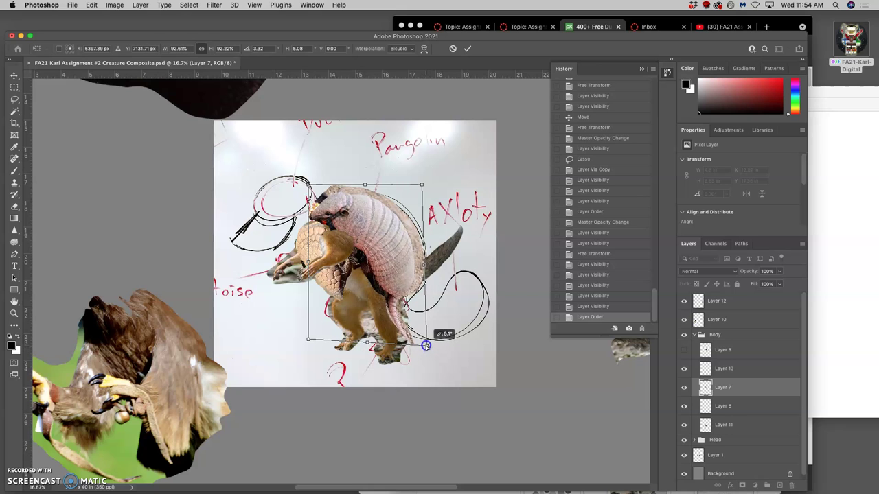
pyautogui.moveTo(306, 187); pyautogui.dragTo(304, 185)
# - Warp the armadillo's head and shell on Layer 7 to follow the sketched back curve and apply the transform
pyautogui.rightClick(400, 235)
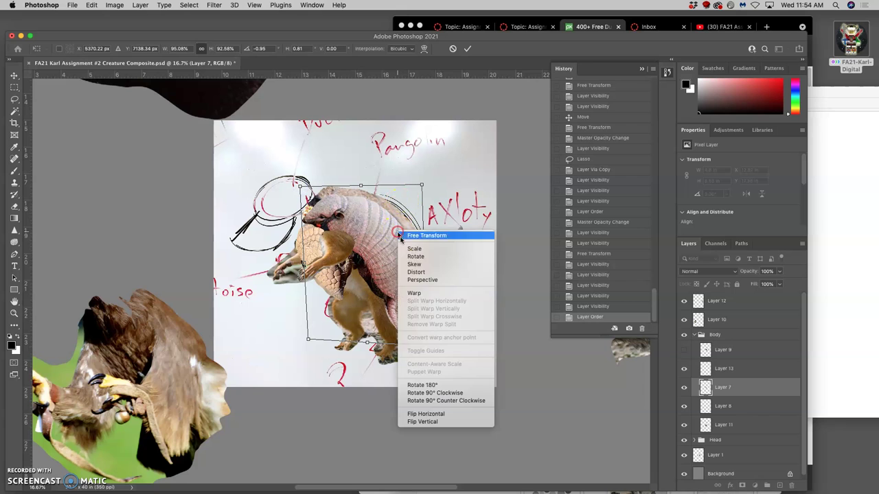
pyautogui.click(422, 293)
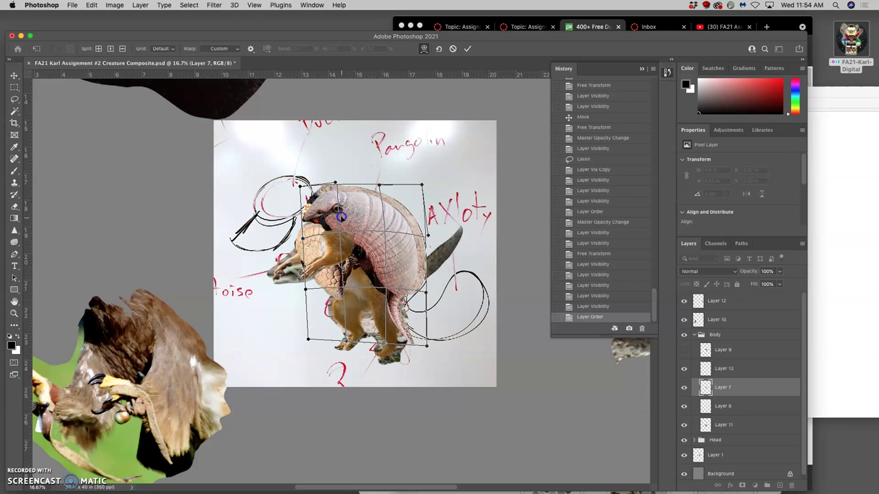
pyautogui.moveTo(339, 214); pyautogui.dragTo(341, 224)
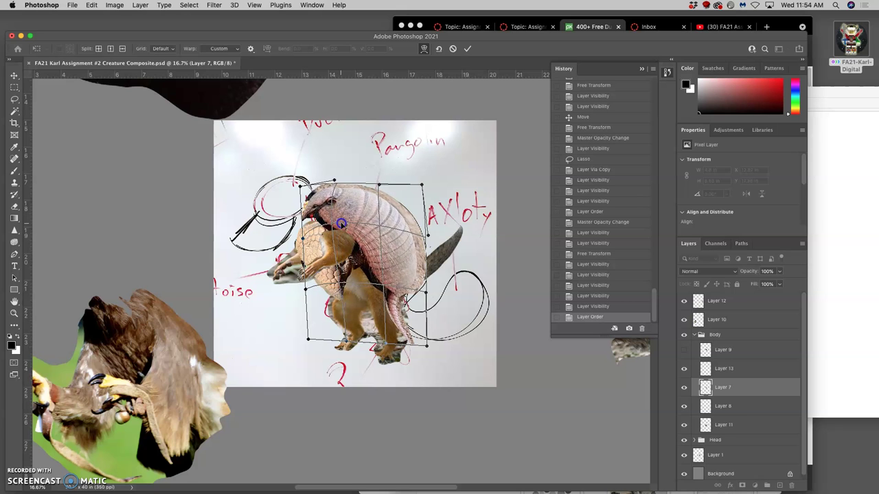
pyautogui.moveTo(314, 199); pyautogui.dragTo(317, 201)
pyautogui.moveTo(370, 272); pyautogui.dragTo(373, 270)
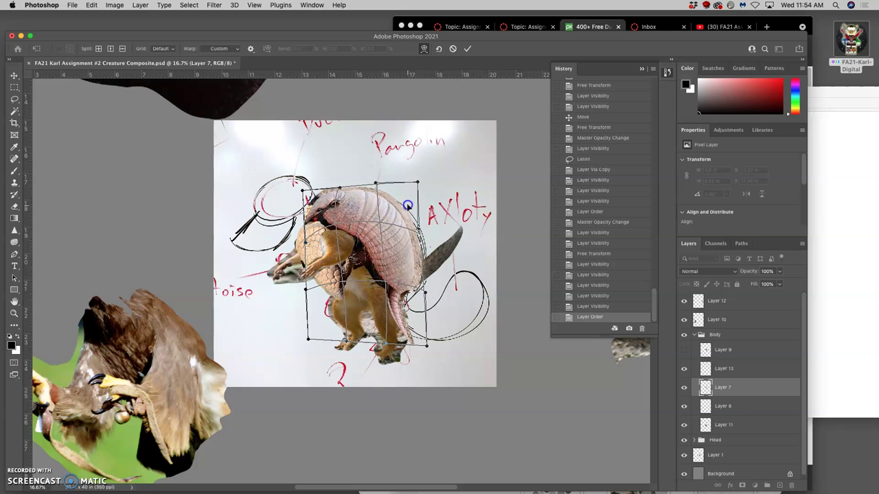
pyautogui.moveTo(413, 279); pyautogui.dragTo(410, 279)
pyautogui.moveTo(411, 195); pyautogui.dragTo(357, 196)
pyautogui.click(410, 284)
pyautogui.moveTo(410, 283); pyautogui.dragTo(409, 285)
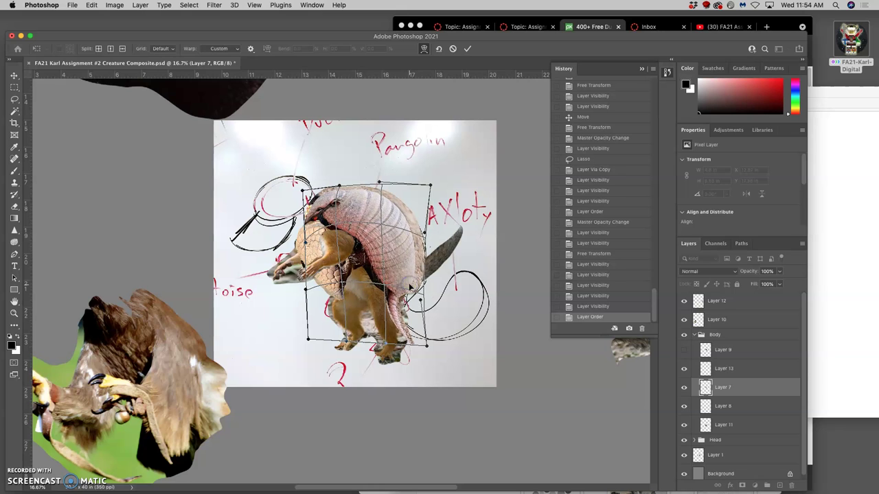
pyautogui.click(432, 289)
pyautogui.press('Return')
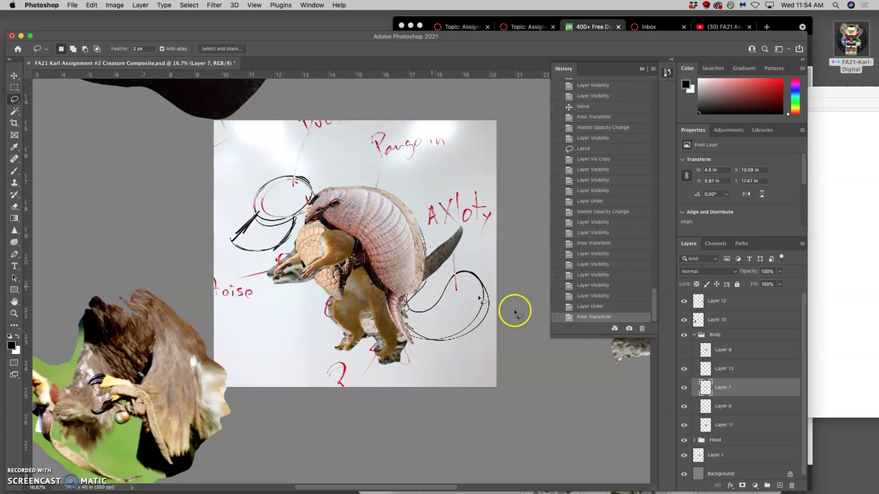
# - Toggle Layer 7 off and on to compare the creature with and without the armadillo shell
pyautogui.click(684, 388)
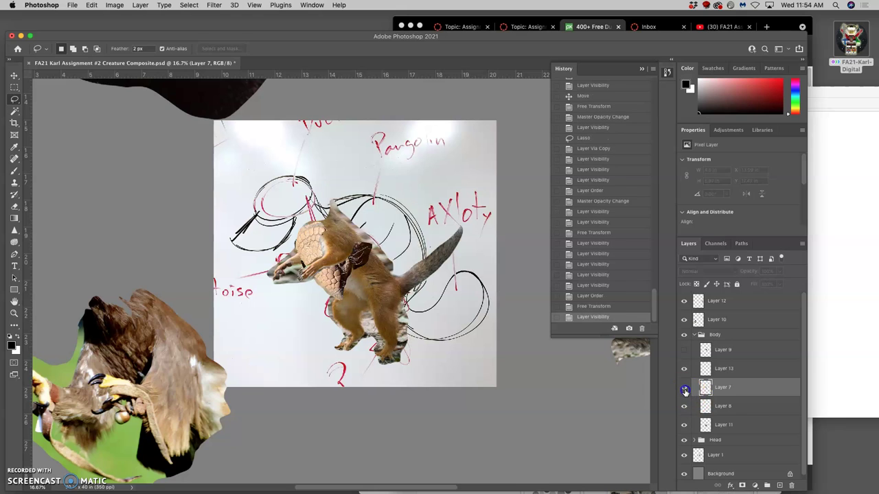
pyautogui.click(684, 389)
pyautogui.click(685, 389)
pyautogui.click(685, 388)
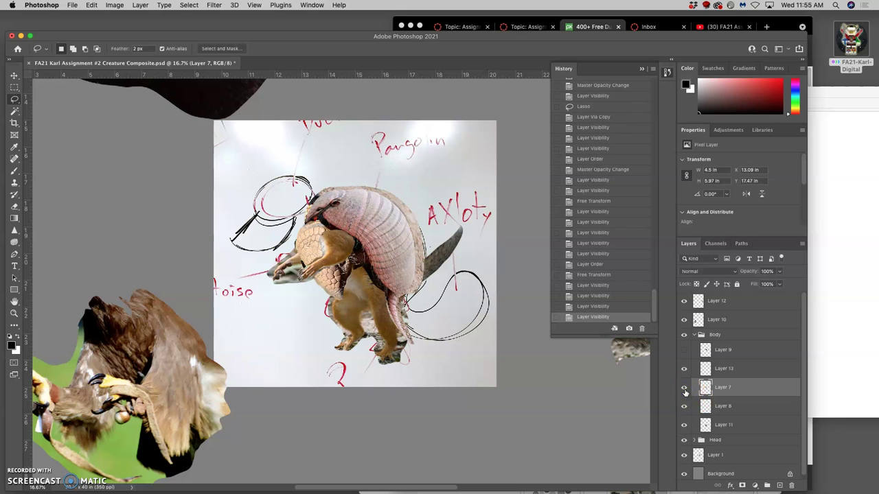
pyautogui.click(684, 389)
pyautogui.click(685, 389)
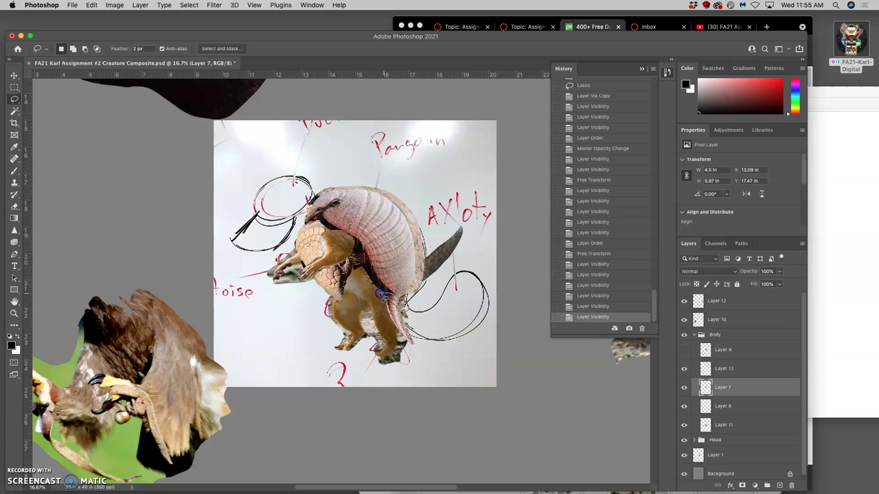
# - Lasso and delete the armadillo's lower part hanging below the shell on Layer 7, deselect, and save the document
pyautogui.moveTo(379, 294)
pyautogui.mouseDown()
pyautogui.moveTo(406, 363)
pyautogui.moveTo(437, 337)
pyautogui.moveTo(428, 318)
pyautogui.mouseUp()
pyautogui.press('Delete')
pyautogui.click(437, 315)
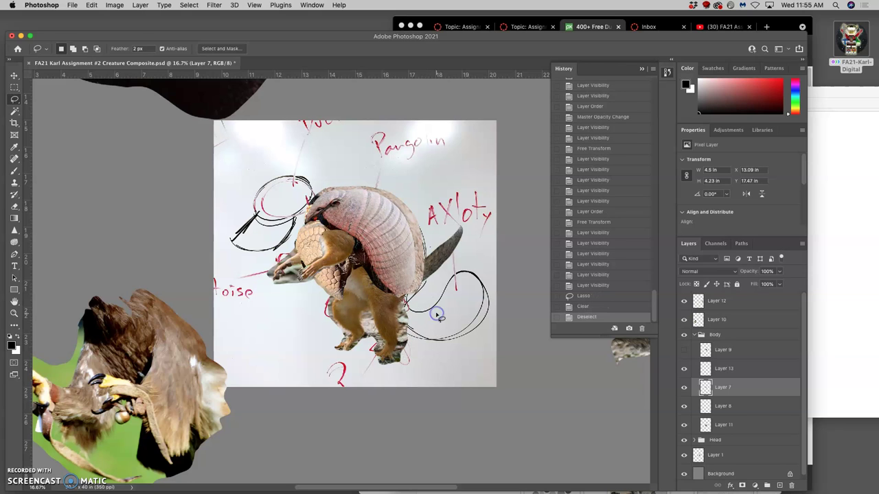
pyautogui.press('super+s')
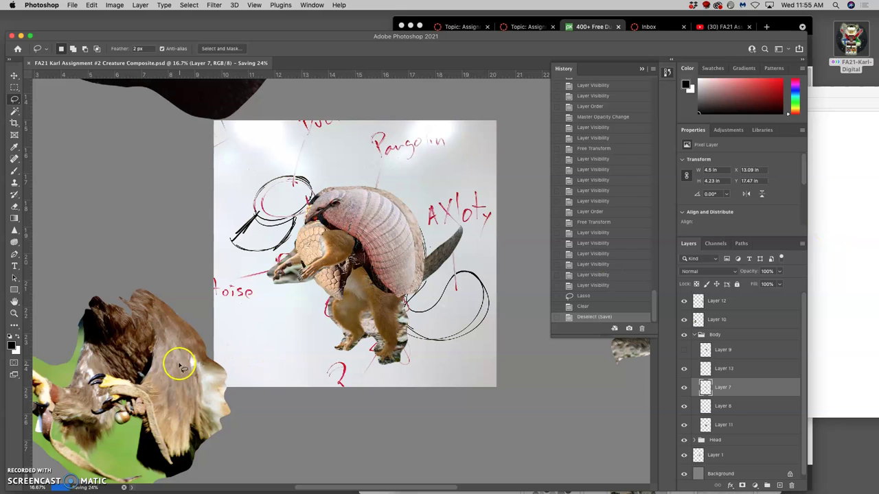
# - Collapse the Body group and toggle Layers 10 and 12 to check which parts they contain
pyautogui.click(696, 334)
pyautogui.click(684, 320)
pyautogui.click(684, 320)
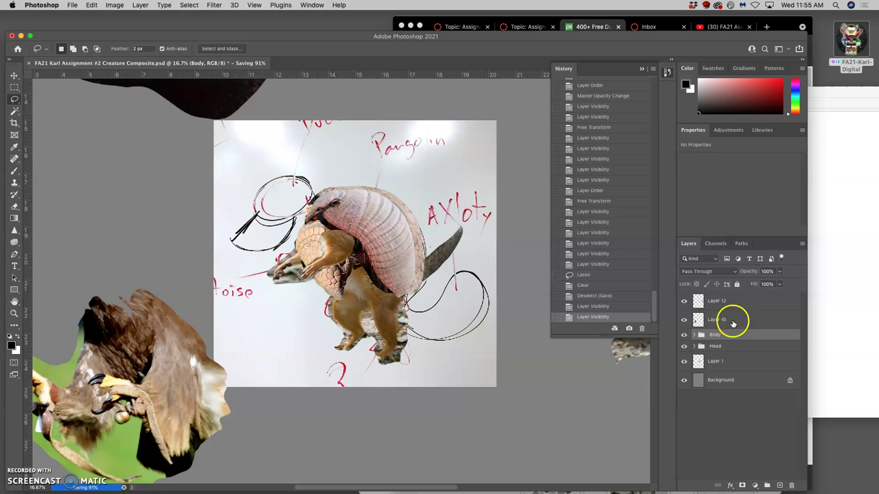
pyautogui.click(733, 322)
pyautogui.click(684, 302)
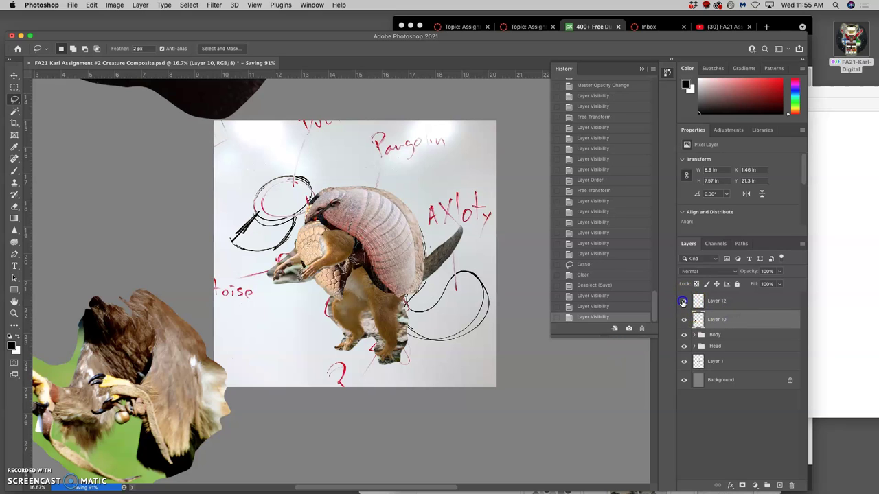
pyautogui.click(683, 301)
# - Scale the bird-of-prey cutout on Layer 10 to 46.73%, place it over the creature's chest and forelegs, and apply the transform
pyautogui.click(721, 322)
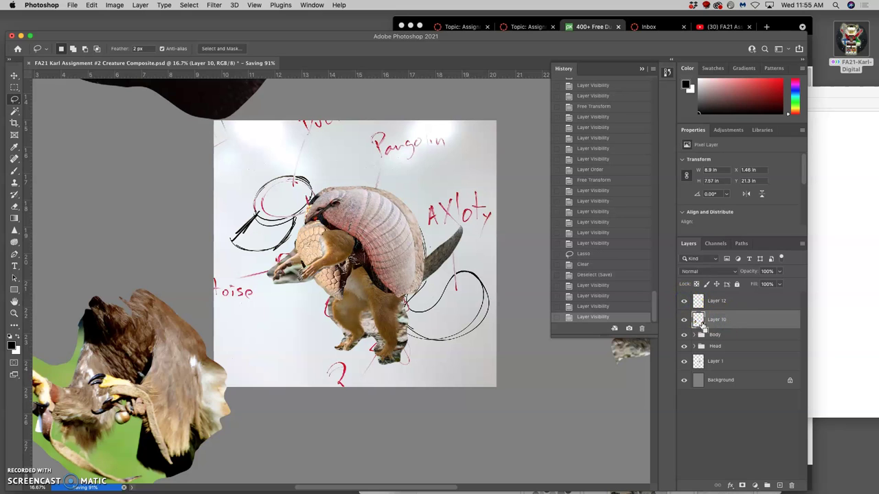
pyautogui.press('super+t')
pyautogui.moveTo(175, 371); pyautogui.dragTo(290, 307)
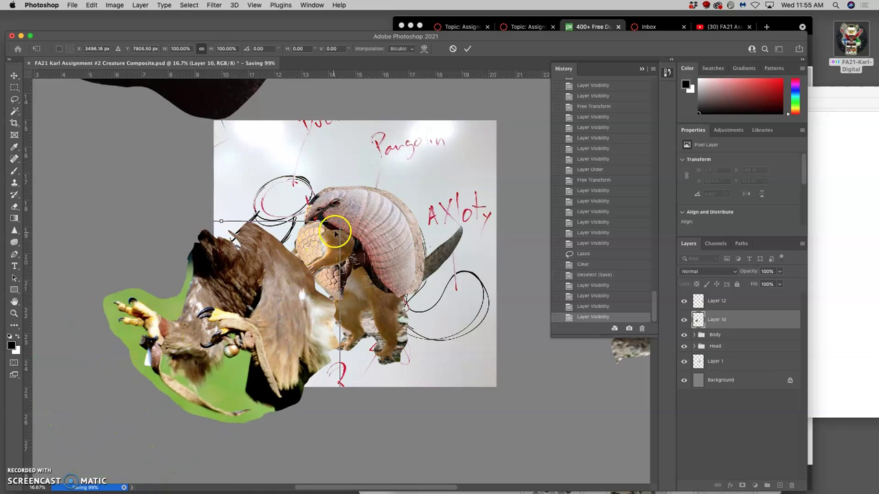
pyautogui.moveTo(340, 221); pyautogui.dragTo(236, 314)
pyautogui.moveTo(196, 359); pyautogui.dragTo(341, 257)
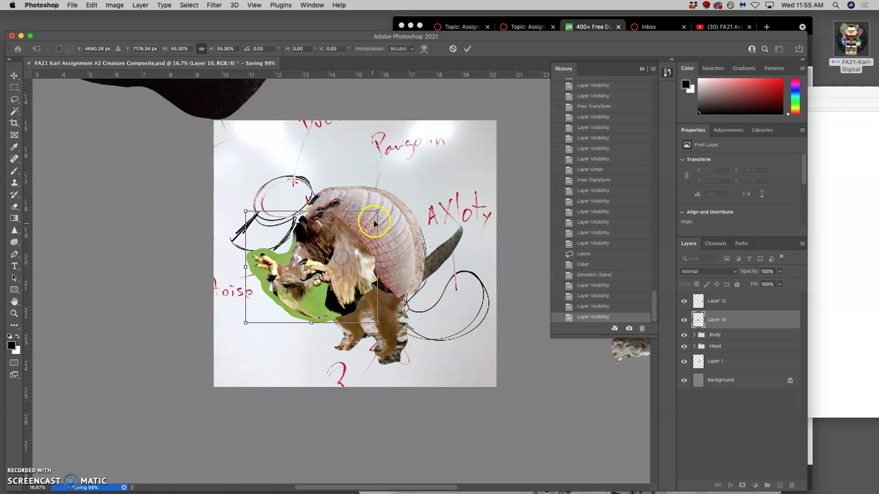
pyautogui.moveTo(377, 211); pyautogui.dragTo(362, 235)
pyautogui.moveTo(332, 261); pyautogui.dragTo(341, 253)
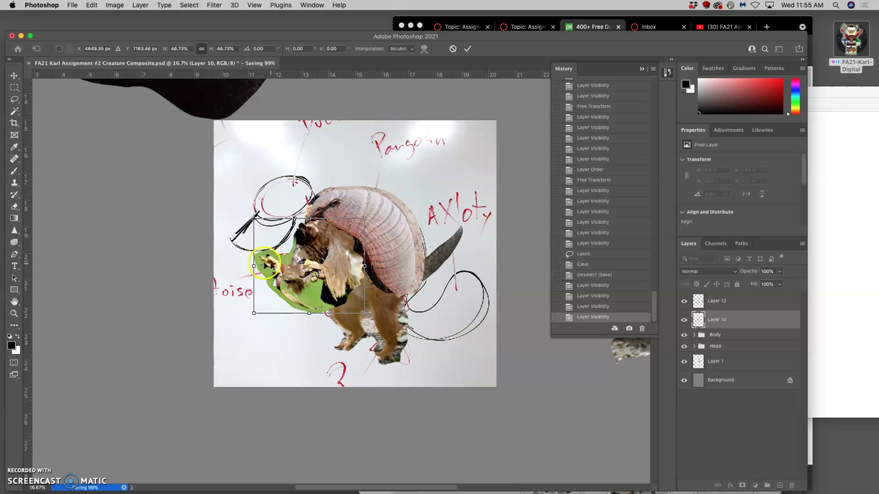
pyautogui.click(654, 316)
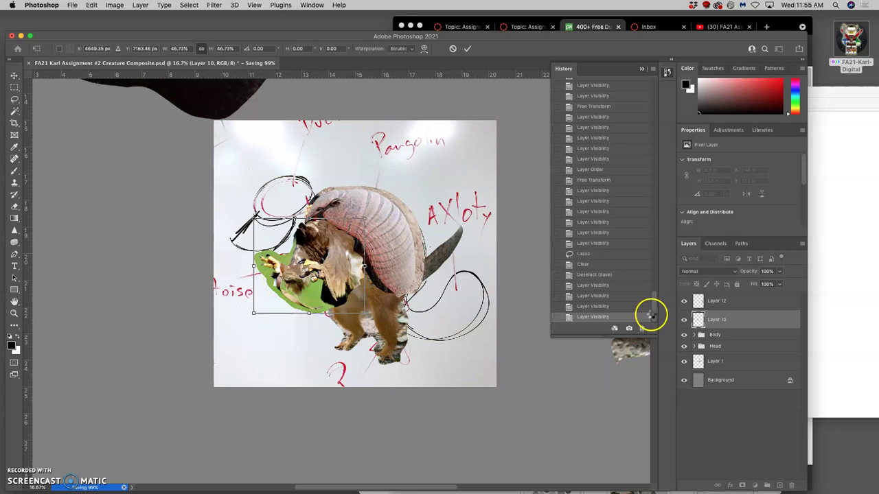
pyautogui.press('Return')
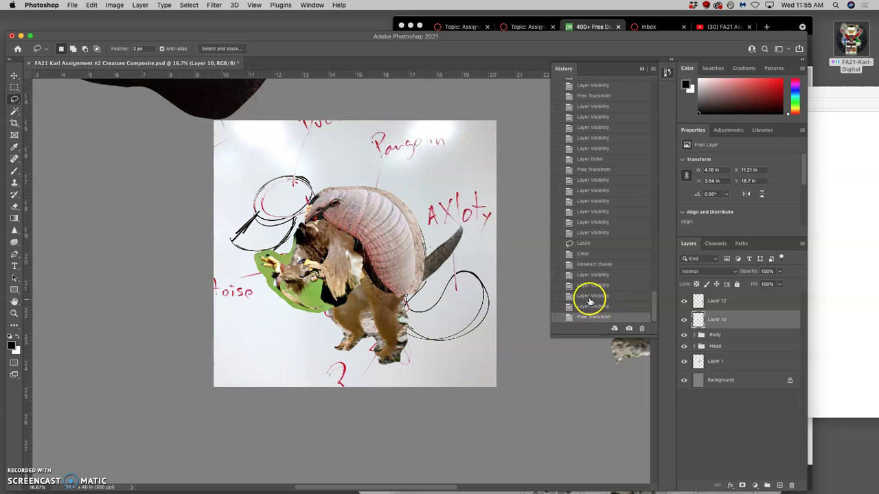
# - Move Layer 10 into the Body group directly above Layer 11, and hide Layer 8 to reveal the bird cutout
pyautogui.click(695, 335)
pyautogui.moveTo(716, 324); pyautogui.dragTo(715, 414)
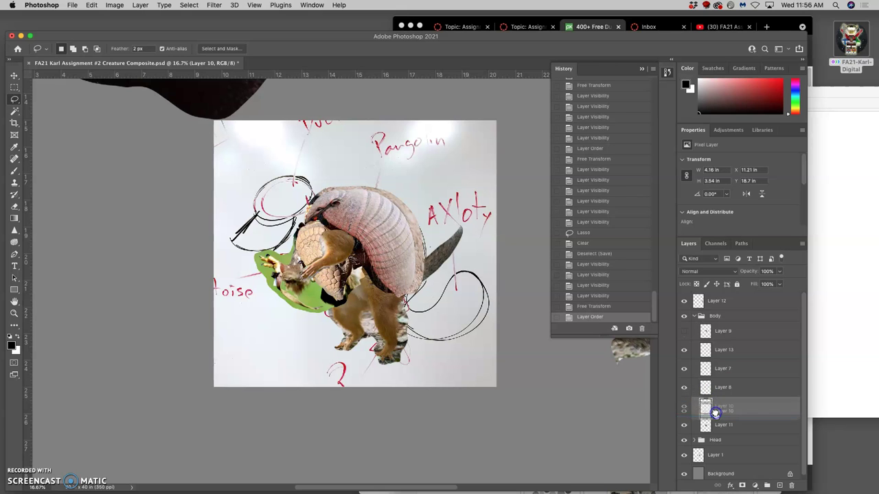
pyautogui.click(684, 388)
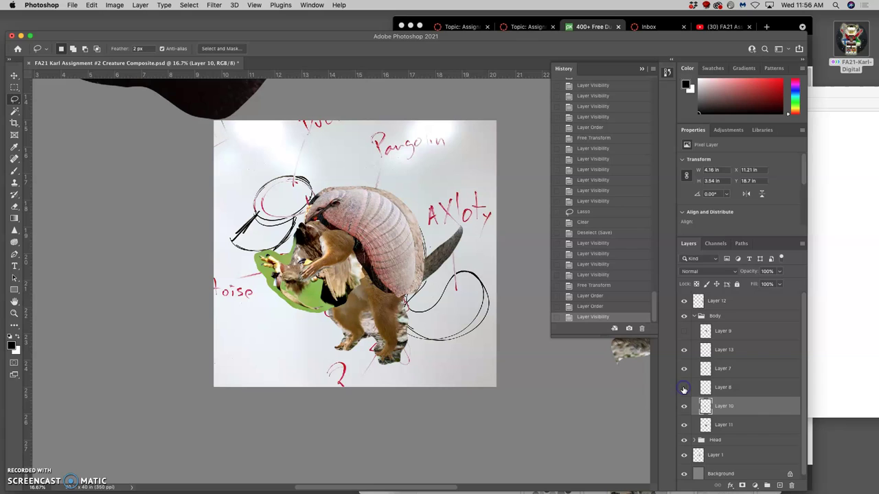
pyautogui.click(683, 388)
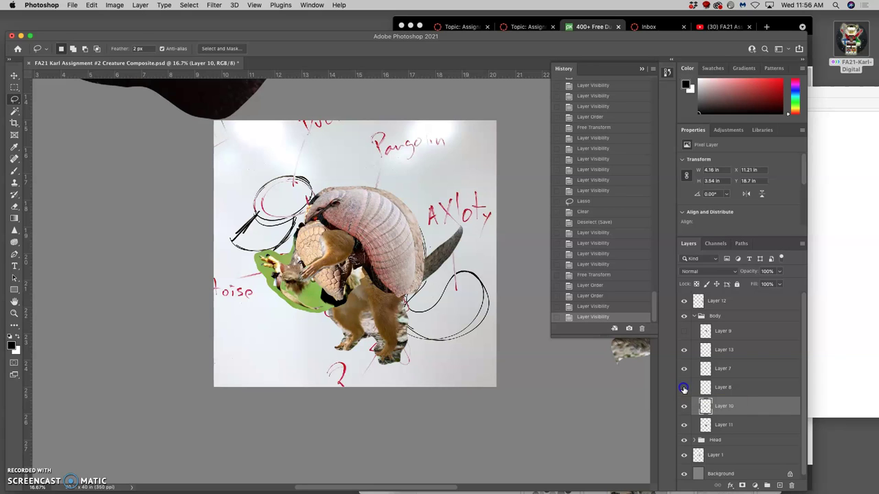
pyautogui.click(683, 388)
# - Toggle Layers 10, 11 and 7 to examine how the bird, squirrel body and armadillo shell overlap
pyautogui.click(684, 406)
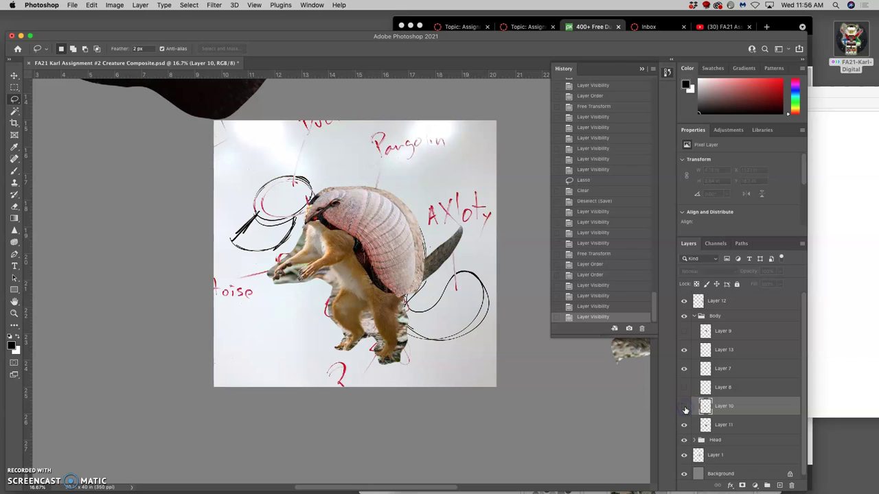
pyautogui.click(684, 424)
pyautogui.click(685, 425)
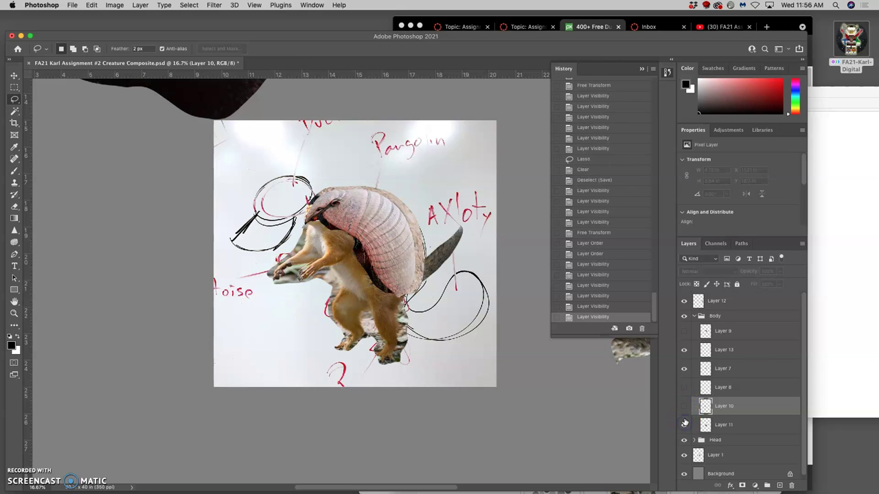
pyautogui.click(684, 407)
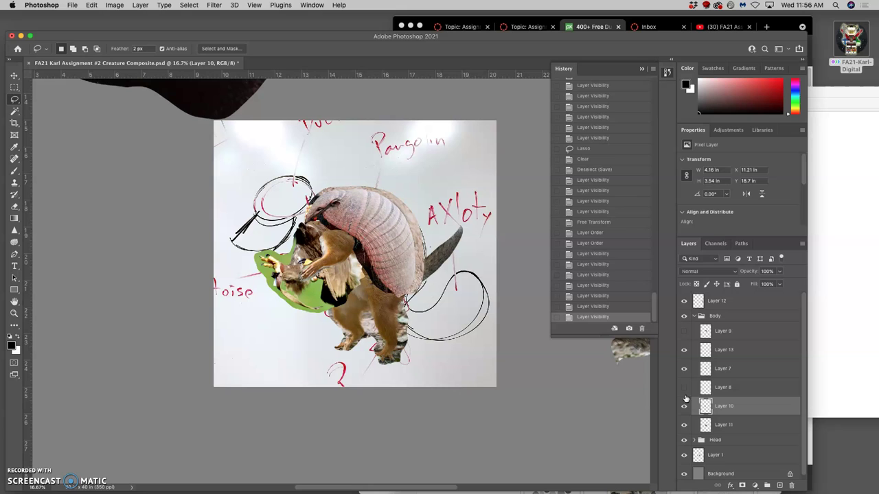
pyautogui.click(684, 368)
pyautogui.click(684, 370)
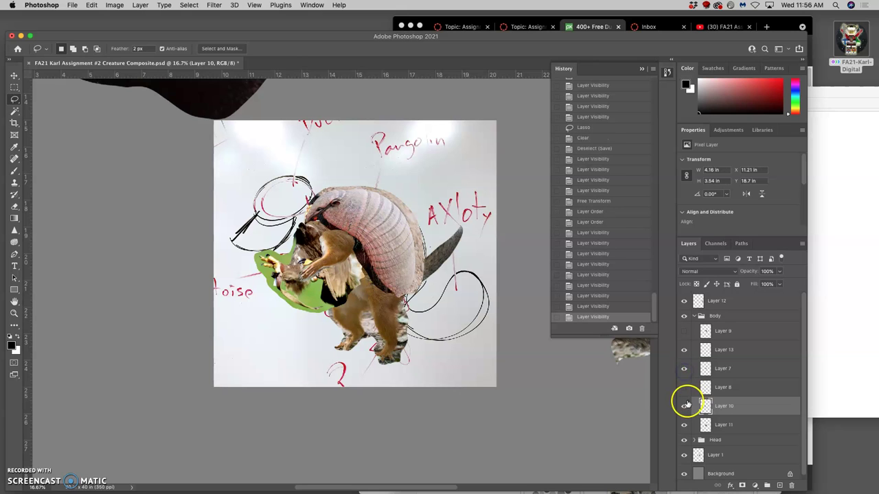
pyautogui.click(684, 406)
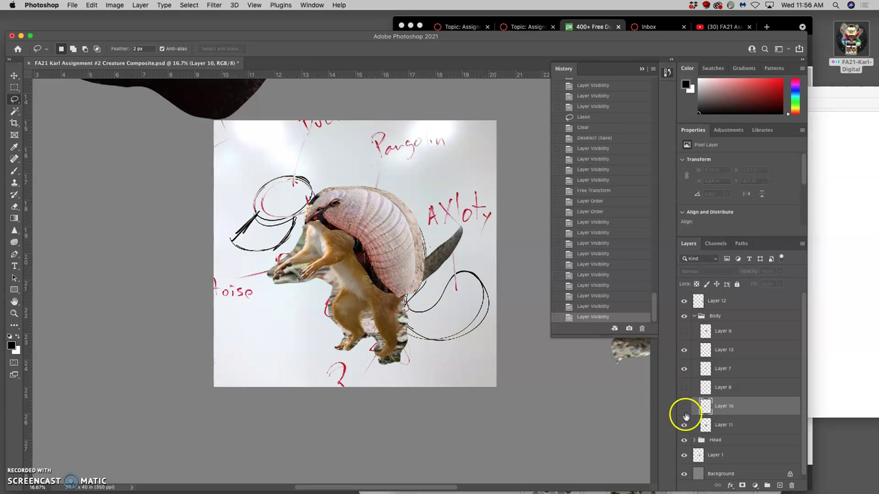
pyautogui.click(684, 425)
pyautogui.click(684, 425)
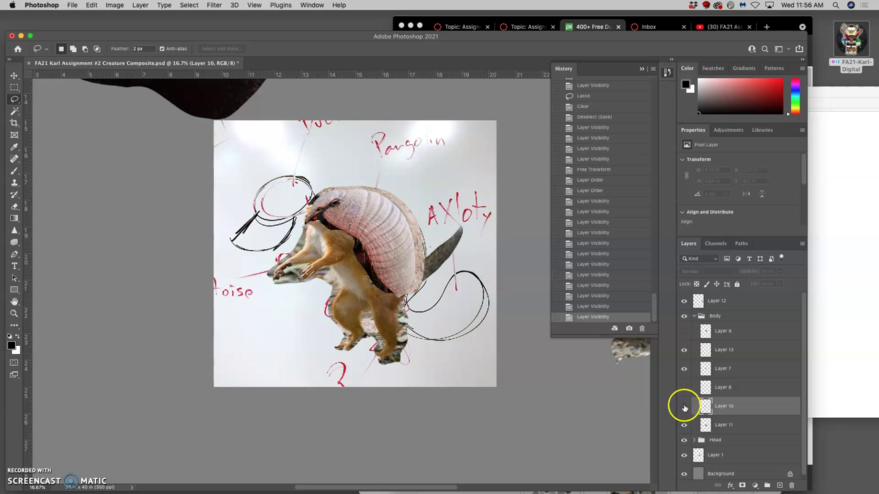
pyautogui.click(684, 406)
pyautogui.click(684, 370)
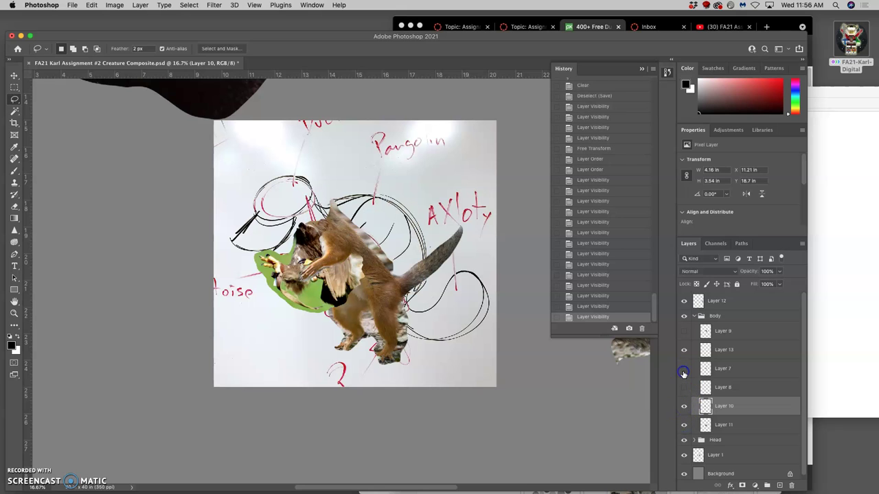
pyautogui.click(684, 371)
# - Hide Layer 13, then lasso the bird's nearer clawed leg on Layer 10 and copy it to a new layer
pyautogui.click(684, 350)
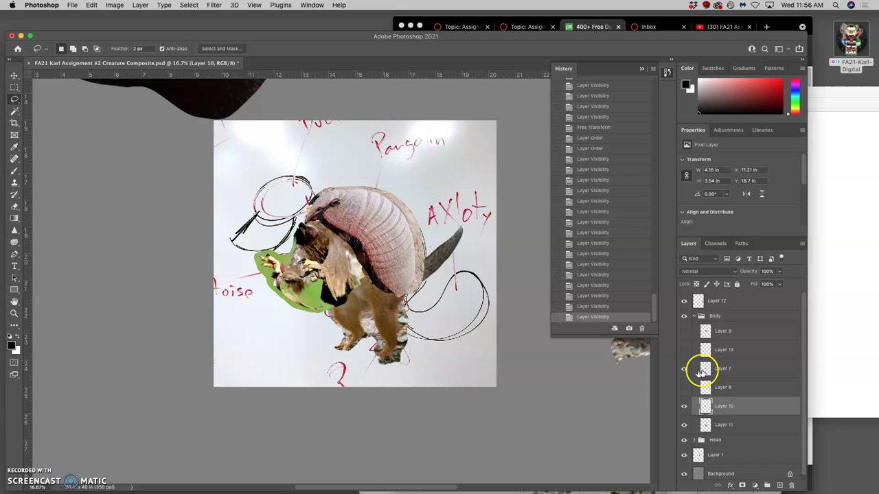
pyautogui.click(13, 99)
pyautogui.moveTo(325, 238)
pyautogui.mouseDown()
pyautogui.moveTo(325, 250)
pyautogui.moveTo(299, 268)
pyautogui.mouseUp()
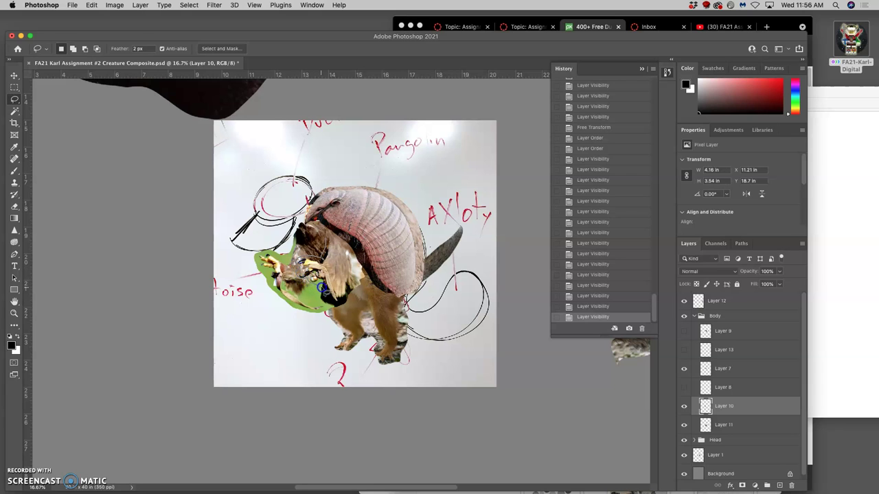
pyautogui.moveTo(334, 302)
pyautogui.mouseDown()
pyautogui.moveTo(352, 288)
pyautogui.moveTo(354, 258)
pyautogui.mouseUp()
pyautogui.moveTo(354, 247); pyautogui.dragTo(352, 246)
pyautogui.press('super+j')
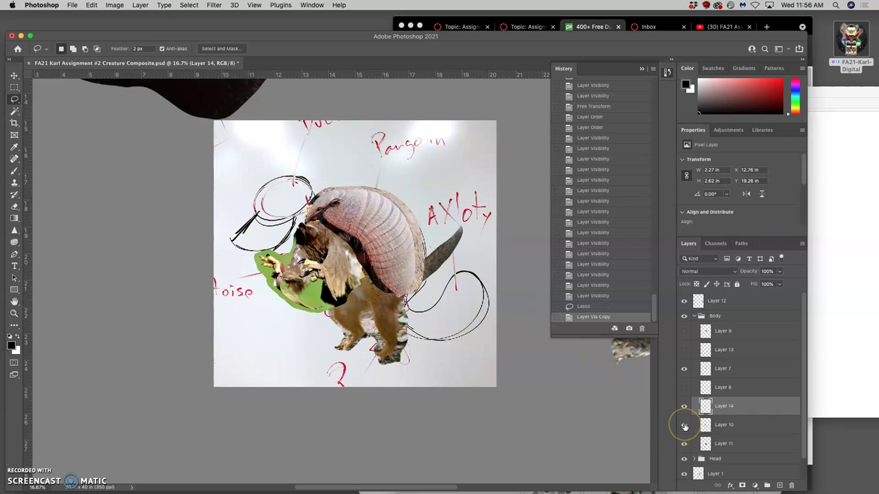
# - Show Layer 8 and move the copied bird leg on Layer 14 directly above it, below Layer 7
pyautogui.click(685, 426)
pyautogui.click(684, 426)
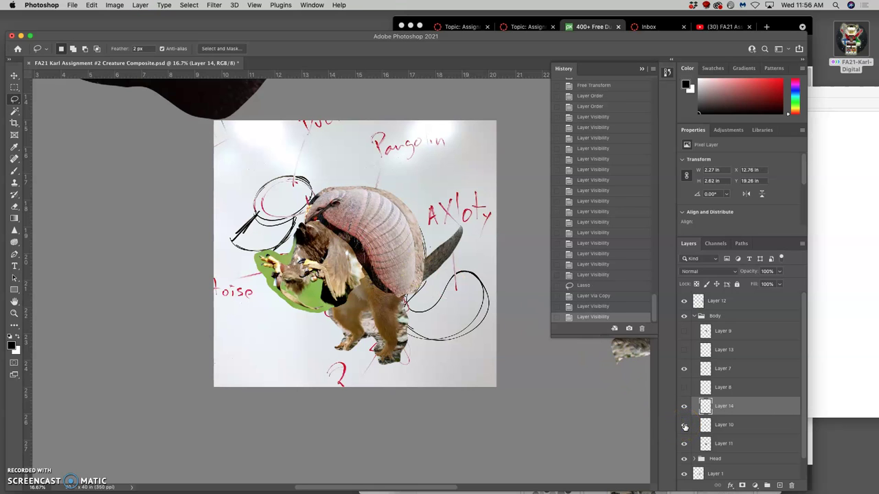
pyautogui.click(684, 387)
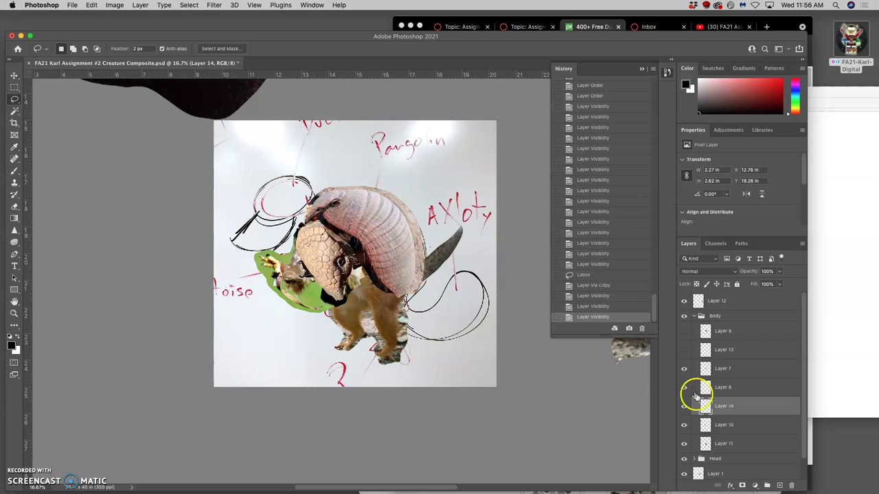
pyautogui.moveTo(696, 397); pyautogui.dragTo(719, 384)
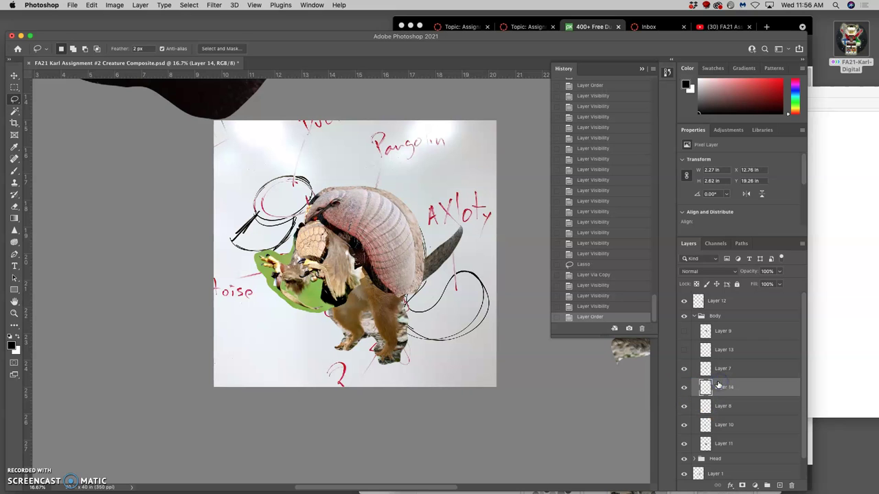
pyautogui.press('super+equal')
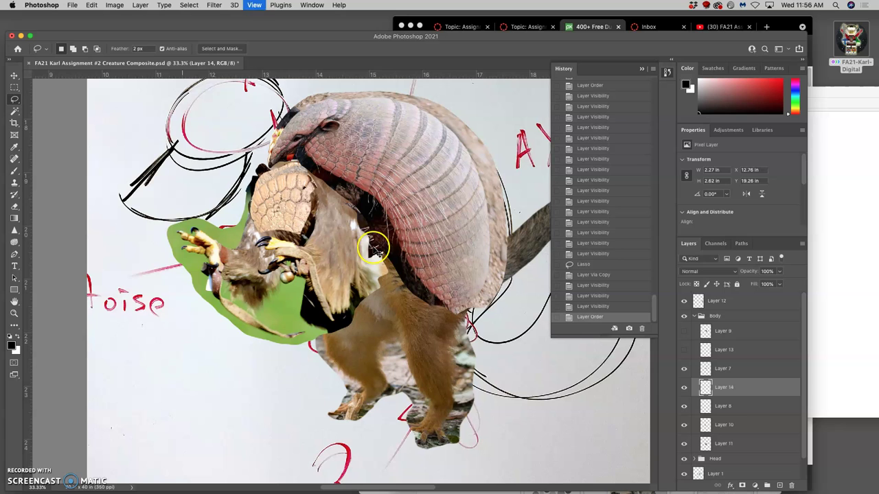
pyautogui.scroll(3, 344, 245)
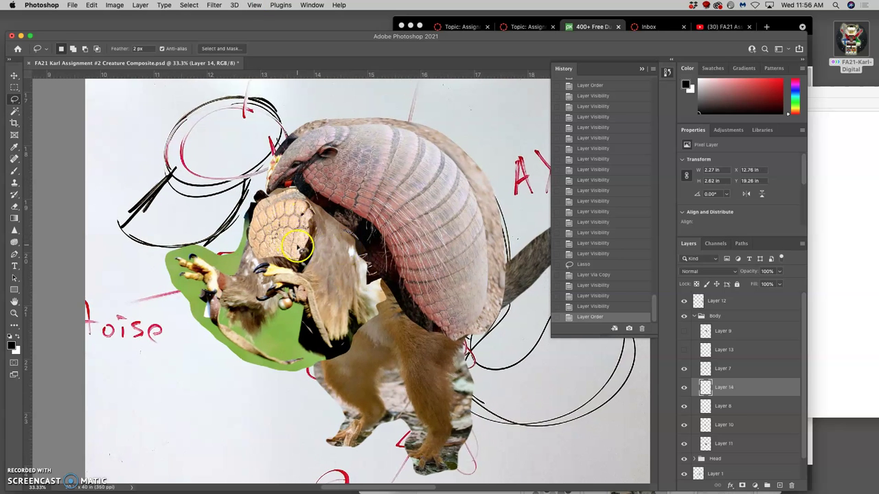
# - Compare the creature with and without the Layer 14 leg, and hide Layers 14 and 8
pyautogui.click(684, 389)
pyautogui.click(684, 388)
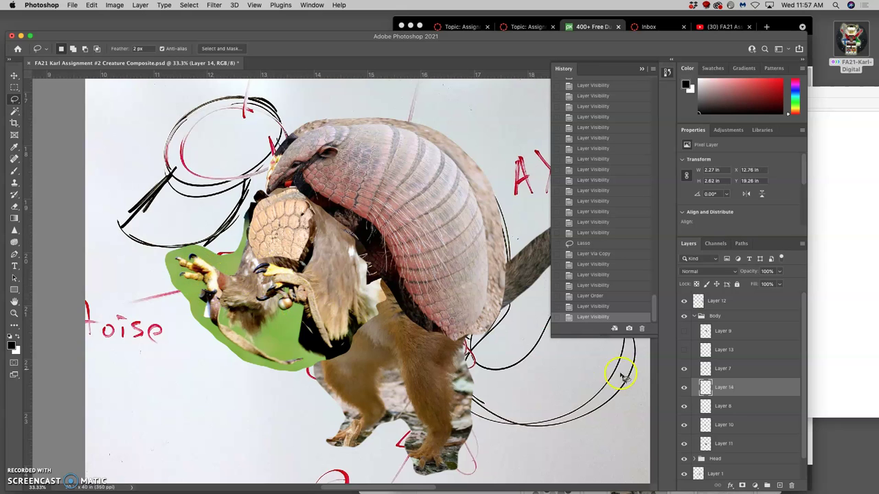
pyautogui.click(683, 387)
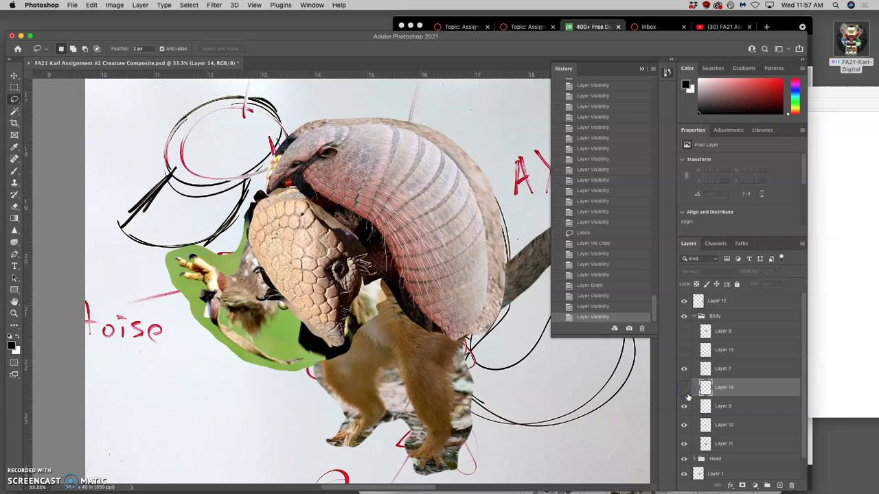
pyautogui.click(684, 408)
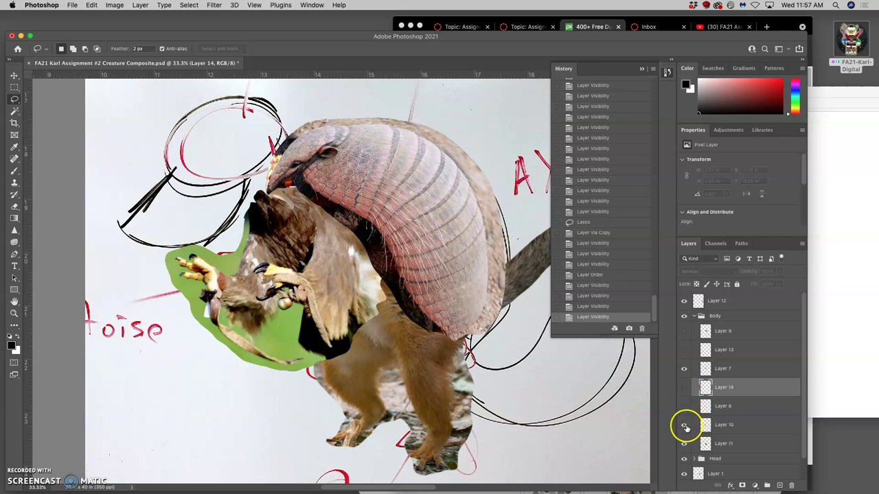
pyautogui.click(684, 426)
pyautogui.click(684, 426)
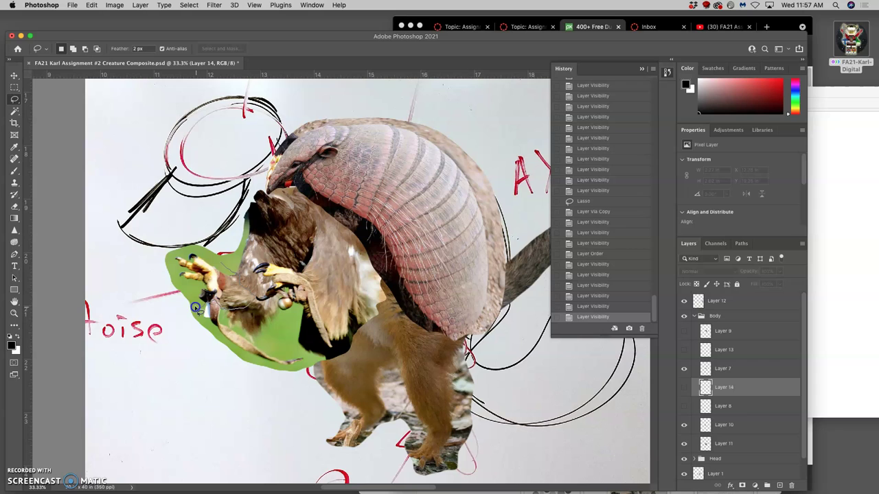
# - Lasso both of the bird's clawed feet, copy them from Layer 10 to a new layer, and hide Layer 10
pyautogui.moveTo(183, 287)
pyautogui.mouseDown()
pyautogui.moveTo(169, 260)
pyautogui.moveTo(191, 252)
pyautogui.moveTo(237, 281)
pyautogui.moveTo(233, 303)
pyautogui.moveTo(216, 304)
pyautogui.moveTo(228, 292)
pyautogui.mouseUp()
pyautogui.moveTo(288, 262); pyautogui.dragTo(258, 263)
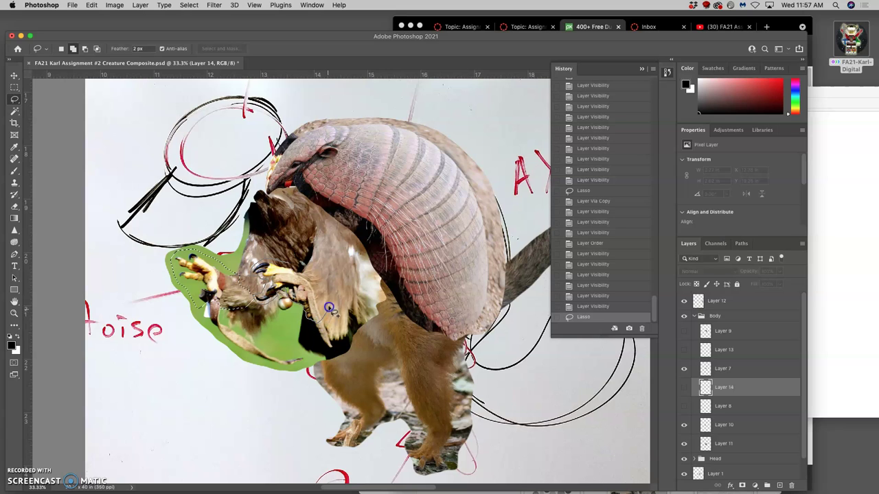
pyautogui.moveTo(340, 304); pyautogui.dragTo(327, 257)
pyautogui.moveTo(289, 270); pyautogui.dragTo(291, 263)
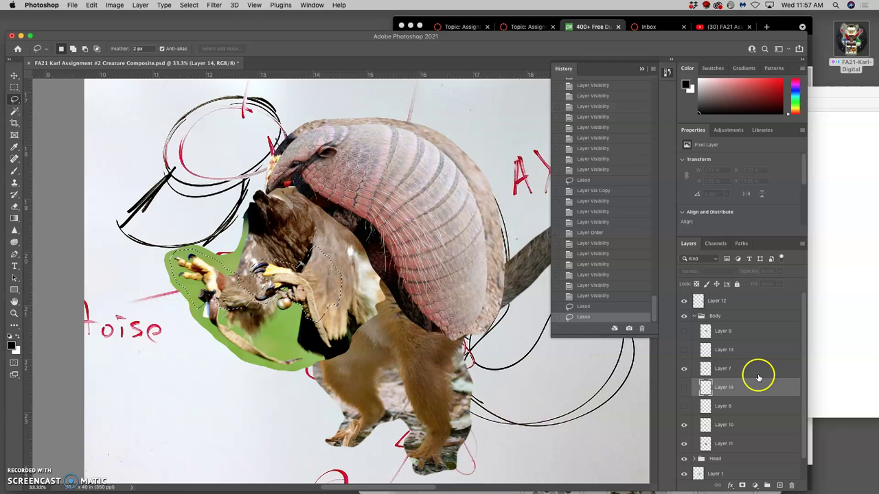
pyautogui.click(704, 369)
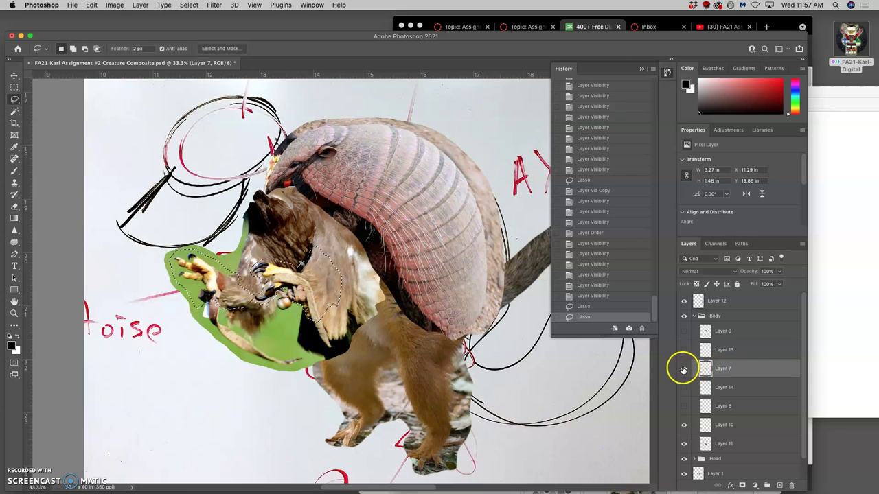
pyautogui.click(683, 368)
pyautogui.click(684, 369)
pyautogui.click(723, 426)
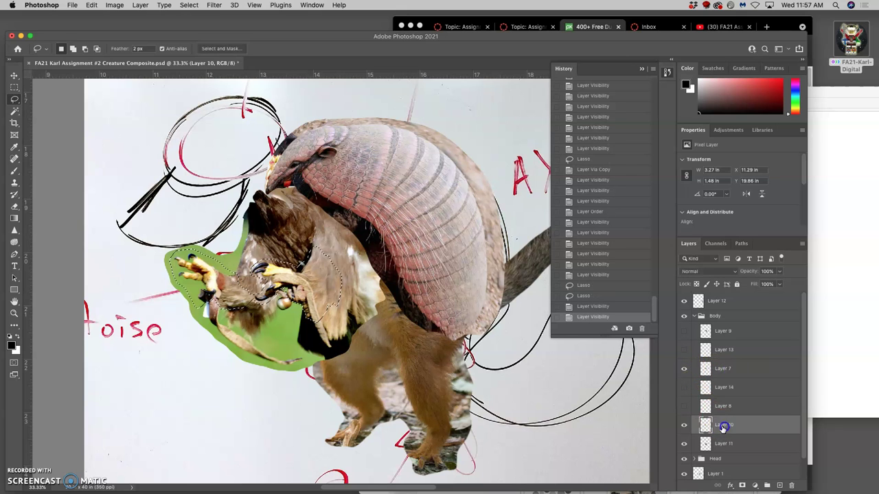
pyautogui.press('super+j')
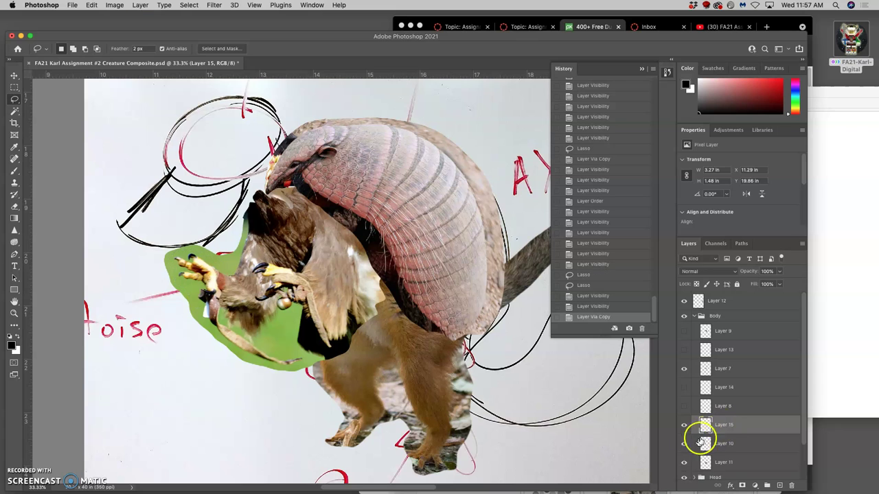
pyautogui.click(684, 443)
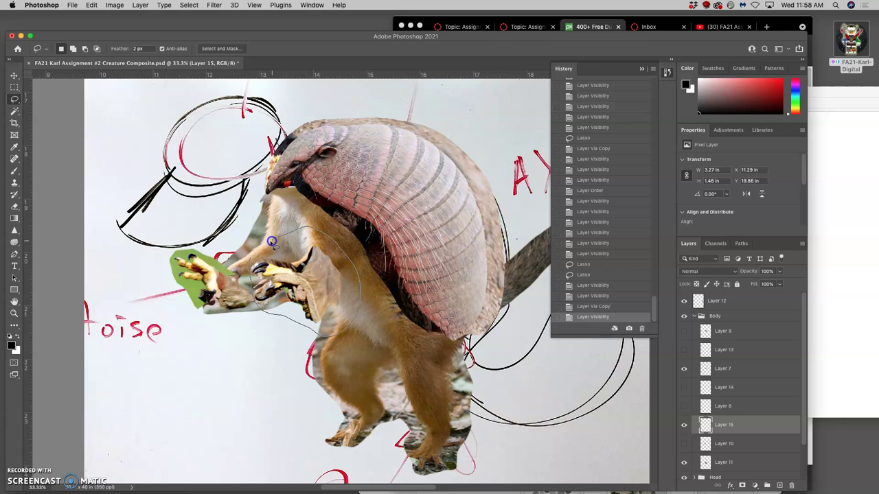
# - Lasso the nearer clawed foot on Layer 15, cut it, and paste it onto a new layer
pyautogui.moveTo(273, 246); pyautogui.dragTo(273, 248)
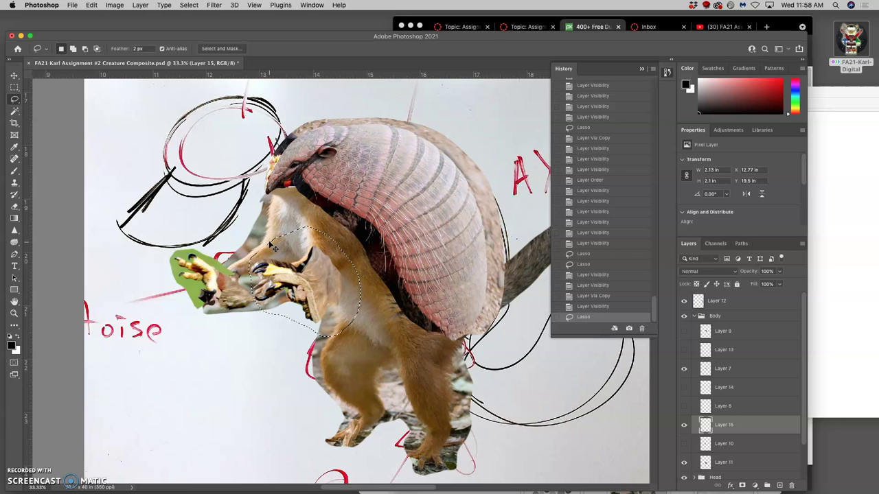
pyautogui.press('super+x')
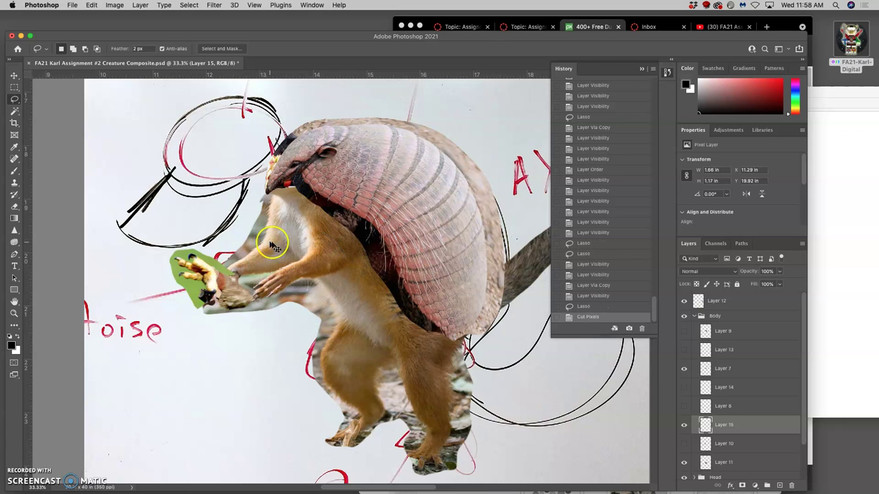
pyautogui.click(779, 485)
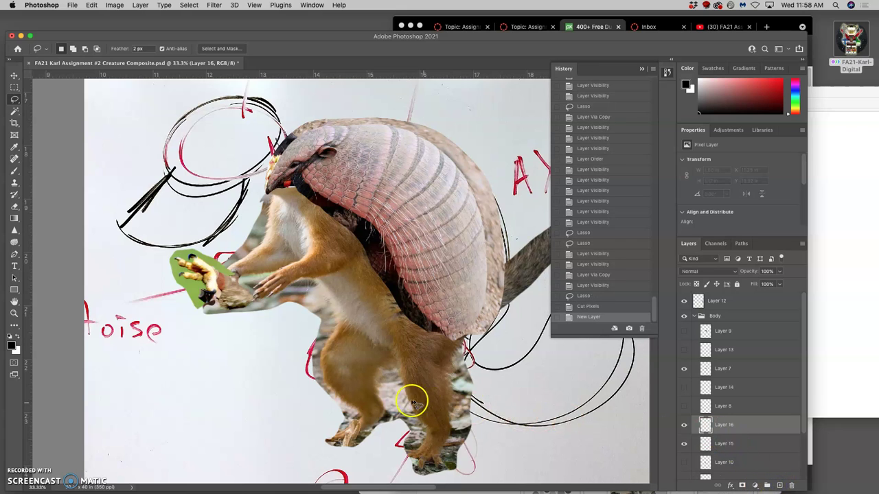
pyautogui.press('super+v')
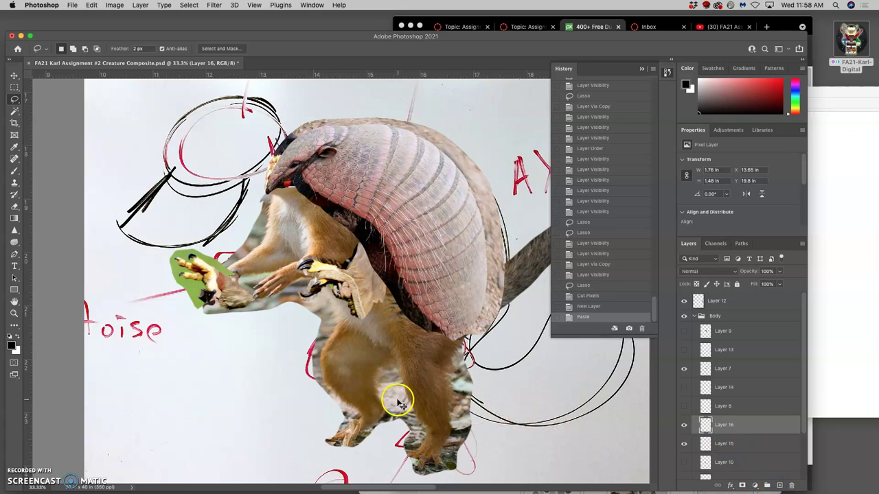
# - Move the clawed foot on Layer 16 onto the squirrel's nearer forepaw, scaling it to about 119% and rotating it about 21° counterclockwise
pyautogui.click(14, 75)
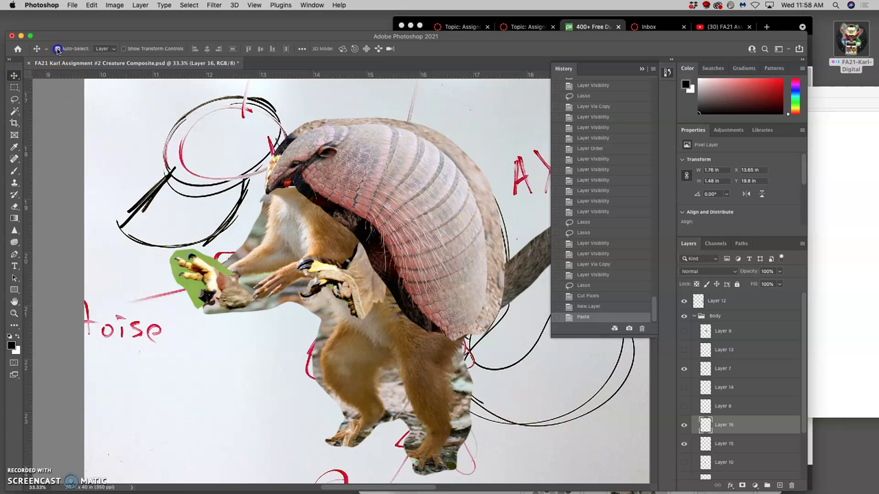
pyautogui.moveTo(331, 292); pyautogui.dragTo(302, 294)
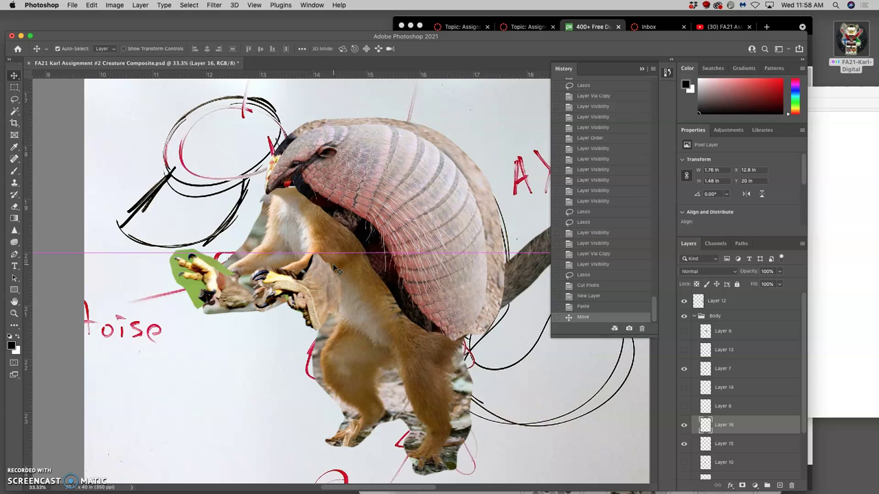
pyautogui.press('super+t')
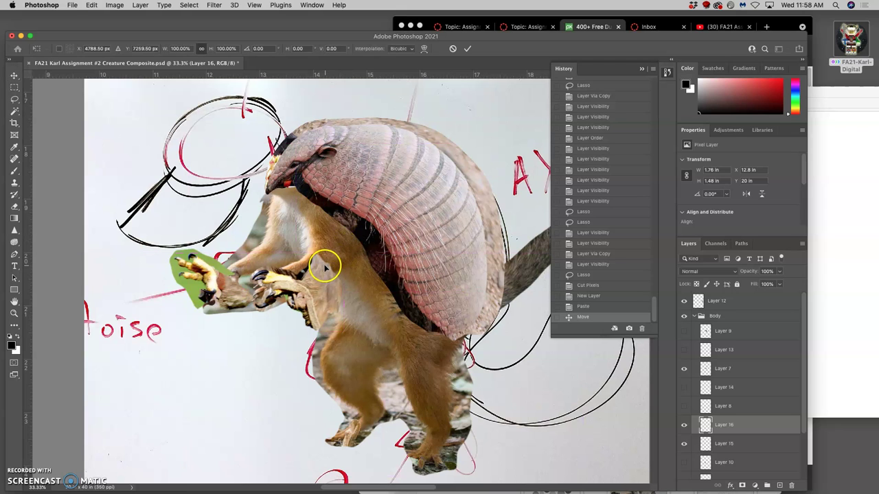
pyautogui.moveTo(324, 268); pyautogui.dragTo(306, 272)
pyautogui.moveTo(327, 229); pyautogui.dragTo(369, 315)
pyautogui.moveTo(323, 280); pyautogui.dragTo(318, 277)
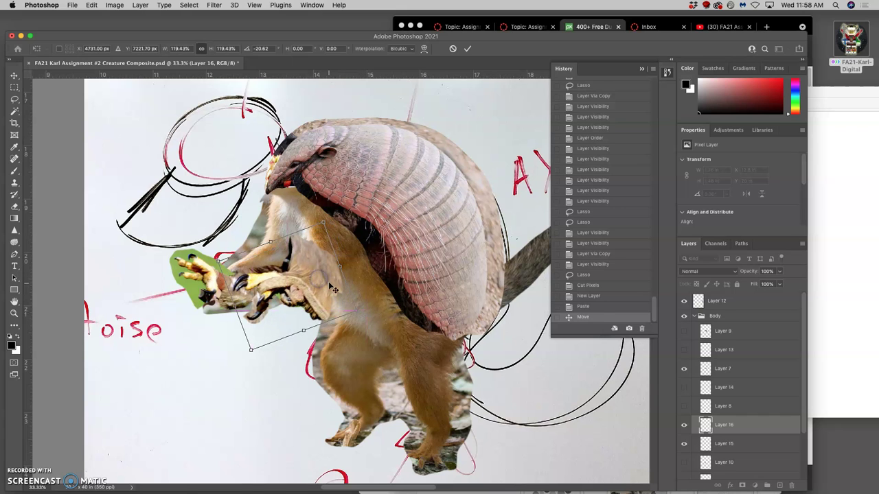
pyautogui.doubleClick(301, 279)
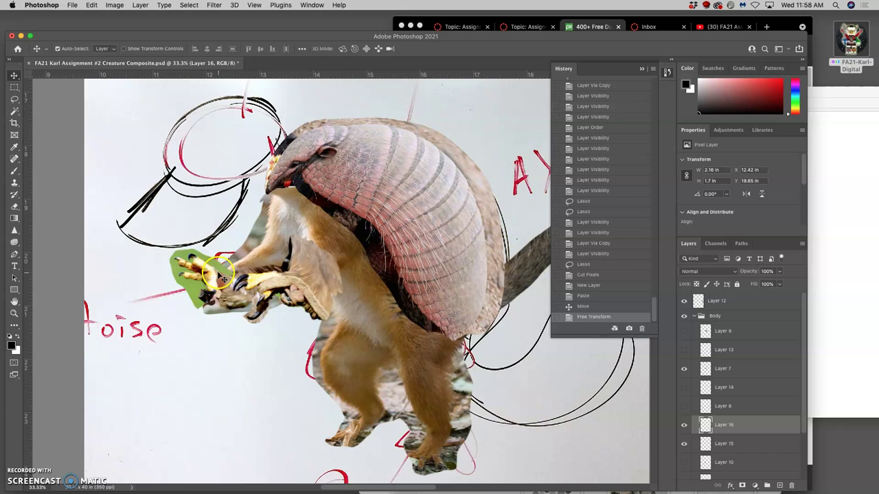
# - Move the Layer 15 clawed foot to the end of the farther foreleg and rotate it about 63° counterclockwise with Free Transform
pyautogui.click(739, 445)
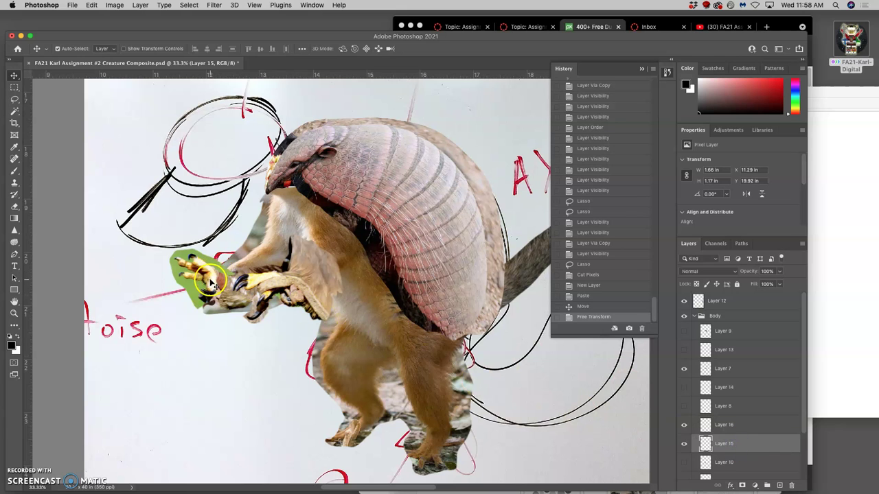
pyautogui.moveTo(203, 294)
pyautogui.mouseDown()
pyautogui.moveTo(193, 317)
pyautogui.moveTo(193, 364)
pyautogui.moveTo(206, 317)
pyautogui.moveTo(199, 296)
pyautogui.mouseUp()
pyautogui.hotkey('ctrl', 't')
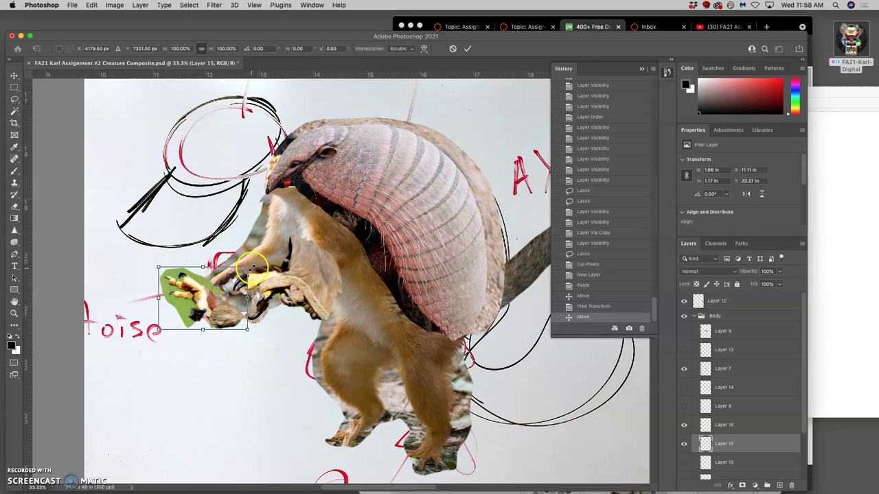
pyautogui.moveTo(254, 264); pyautogui.dragTo(223, 232)
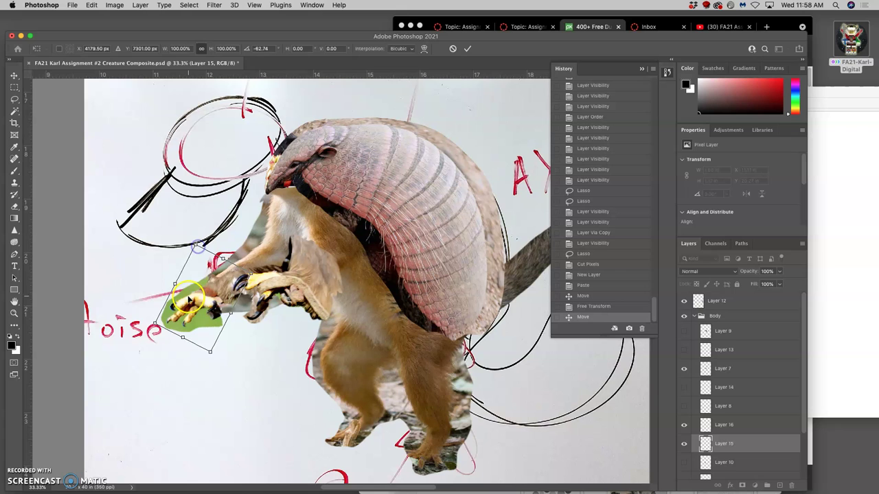
pyautogui.moveTo(194, 288); pyautogui.dragTo(201, 292)
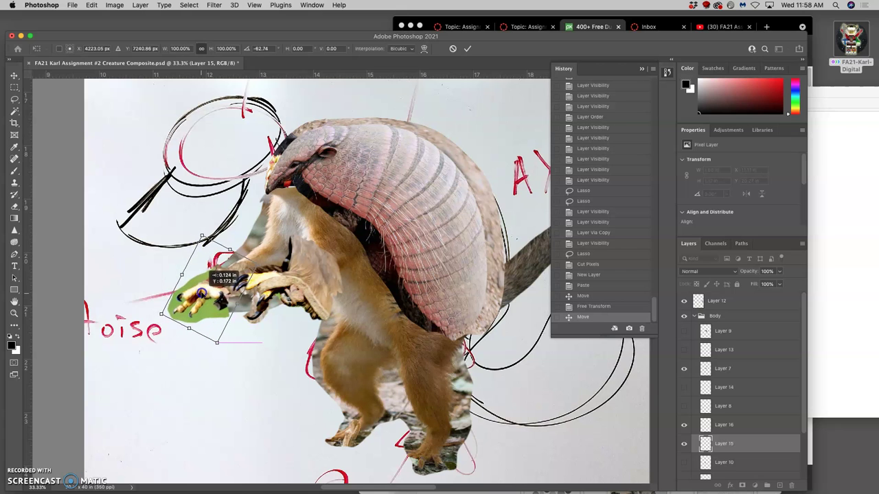
# - Distort the Layer 15 foot by pulling its lower corners outward so the talons spread larger, and apply the transform
pyautogui.rightClick(199, 305)
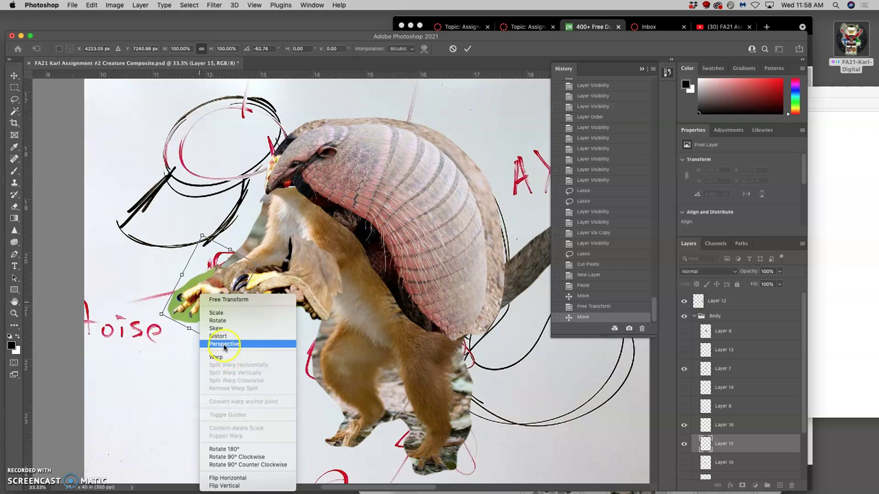
pyautogui.click(218, 337)
pyautogui.moveTo(217, 344); pyautogui.dragTo(222, 370)
pyautogui.moveTo(161, 315); pyautogui.dragTo(149, 309)
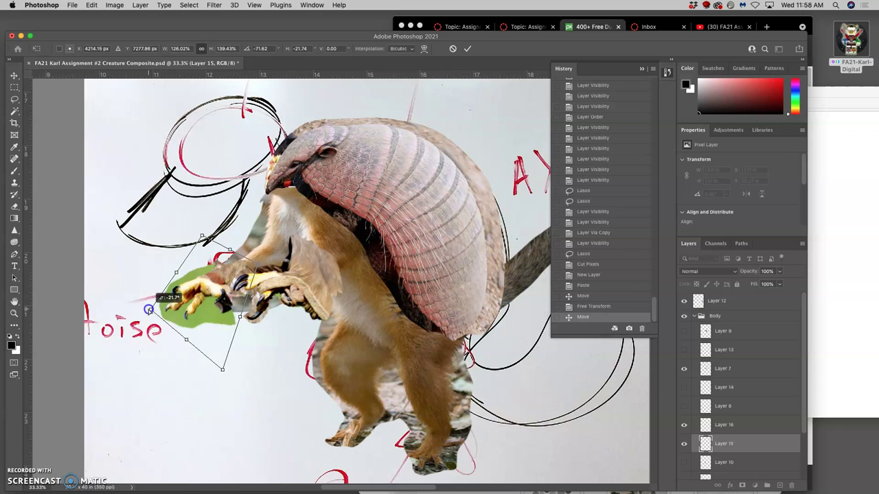
pyautogui.moveTo(222, 369); pyautogui.dragTo(218, 359)
pyautogui.click(234, 276)
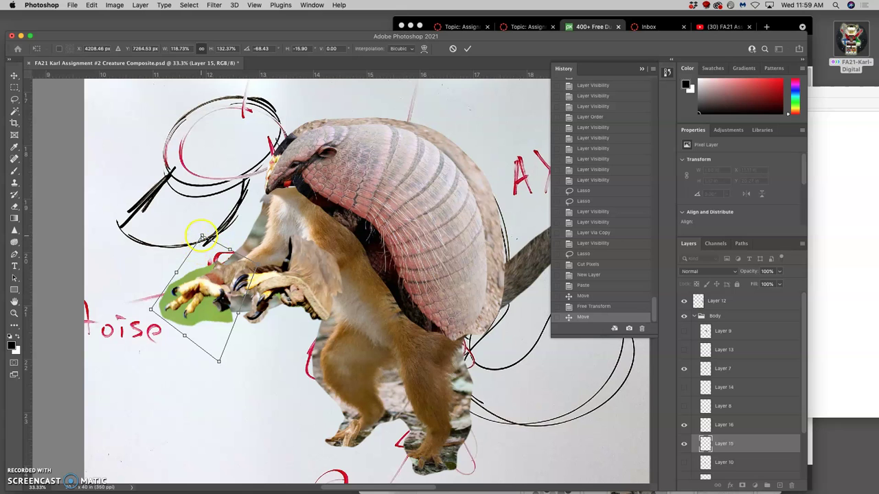
pyautogui.doubleClick(251, 278)
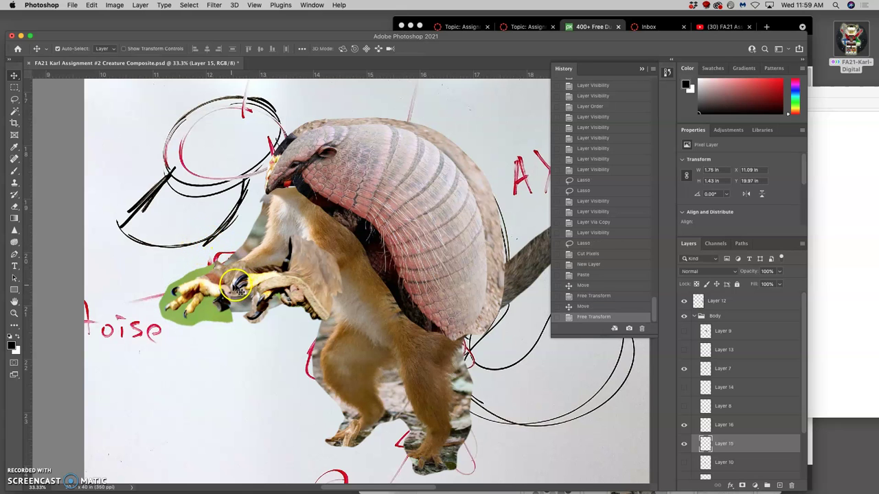
# - Lasso the unwanted dark claw and green background at the lower rear of the Layer 15 foot, delete it, and deselect
pyautogui.click(15, 100)
pyautogui.moveTo(215, 305); pyautogui.dragTo(216, 305)
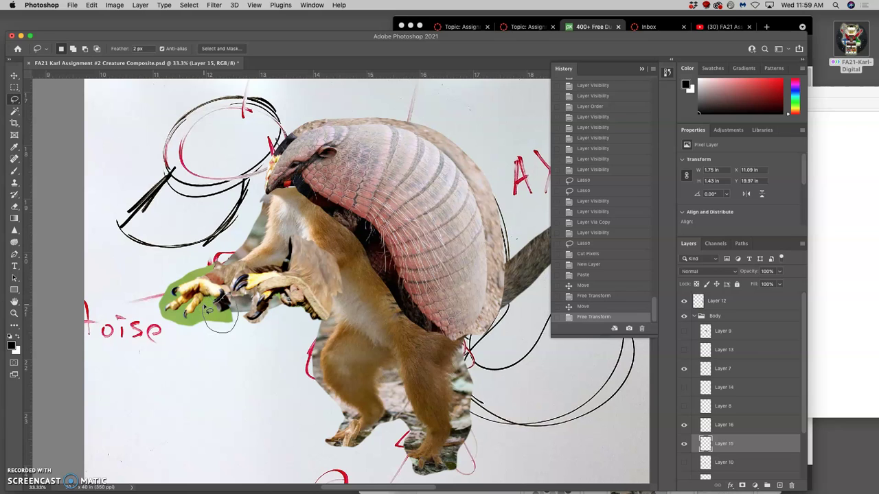
pyautogui.moveTo(208, 311); pyautogui.dragTo(228, 338)
pyautogui.press('Delete')
pyautogui.click(226, 336)
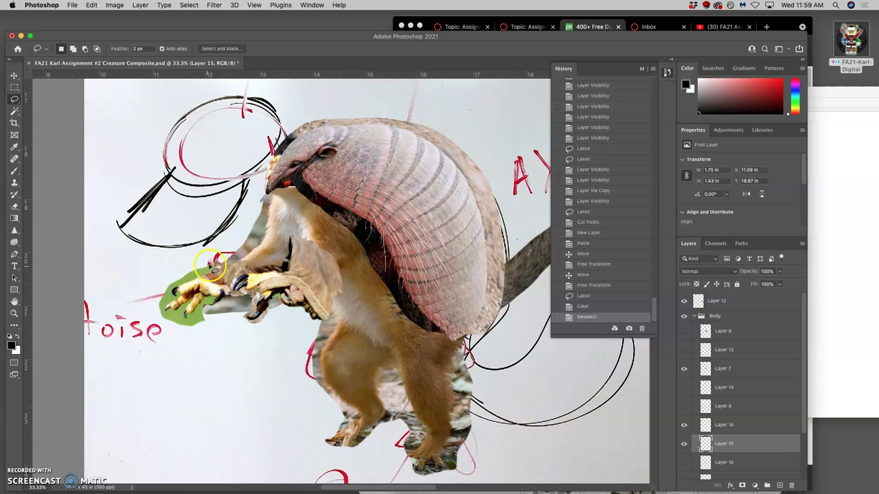
# - Lasso the feathered leg area behind the talons on Layer 16
pyautogui.click(723, 424)
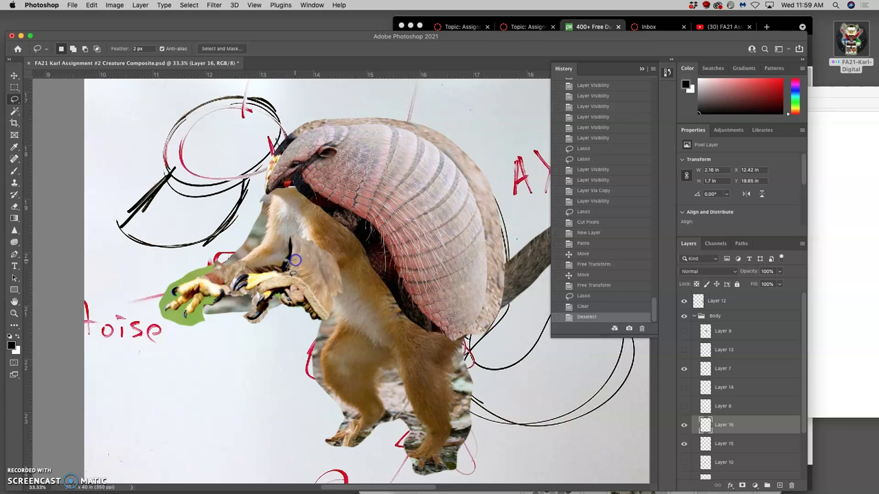
pyautogui.moveTo(291, 269); pyautogui.dragTo(303, 261)
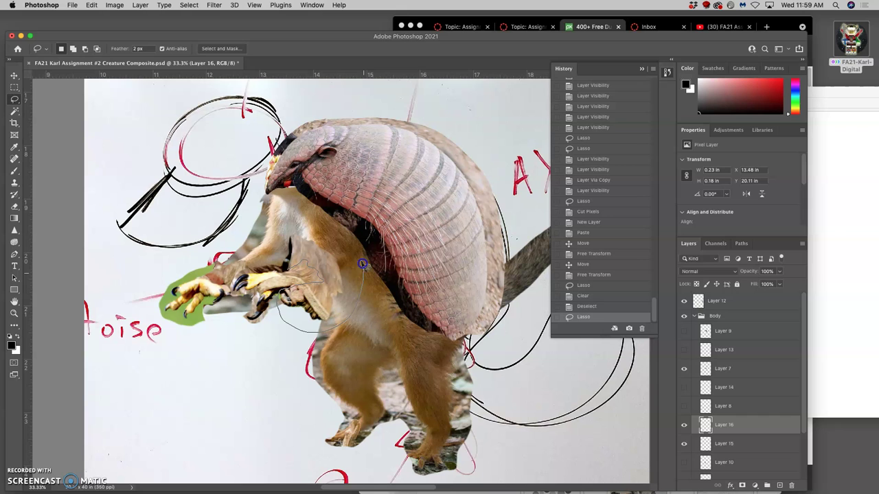
pyautogui.moveTo(278, 263); pyautogui.dragTo(281, 265)
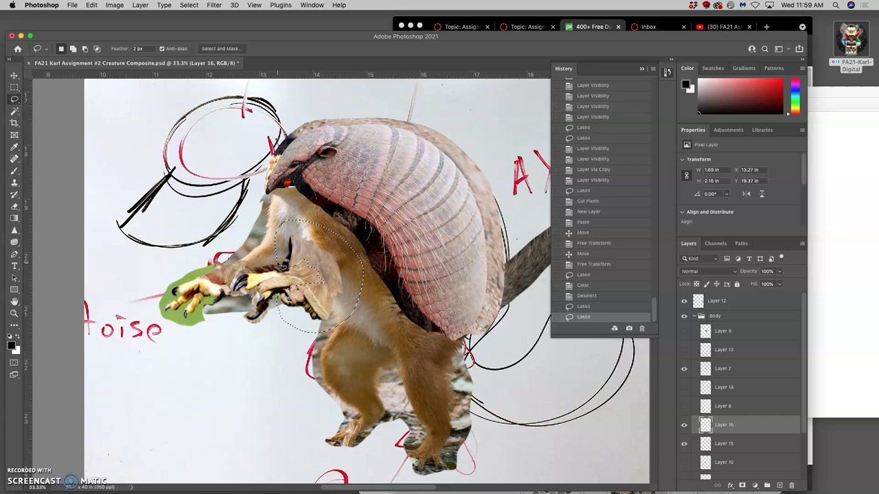